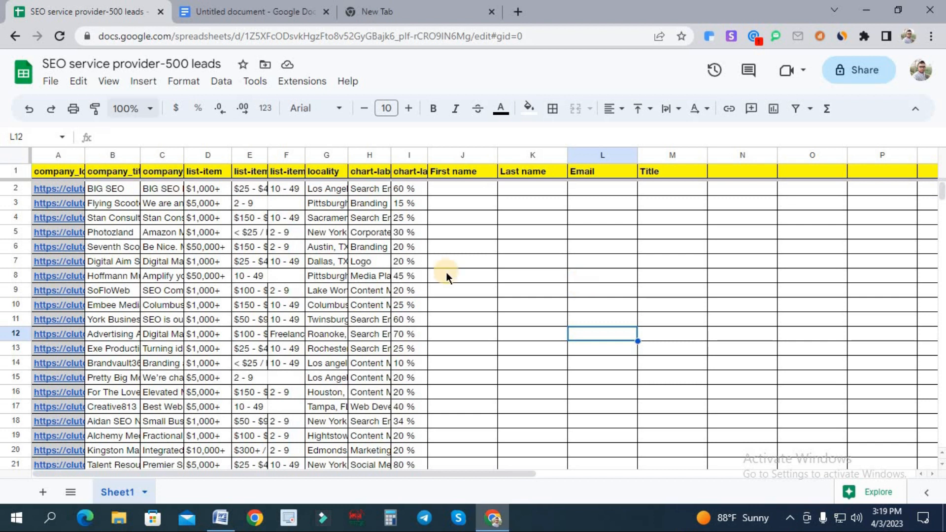
- Look over the lead list and its First name, Last name, Email and Title column headers
scroll(446, 273, down, 4)
scroll(421, 276, down, 3)
scroll(217, 306, up, 6)
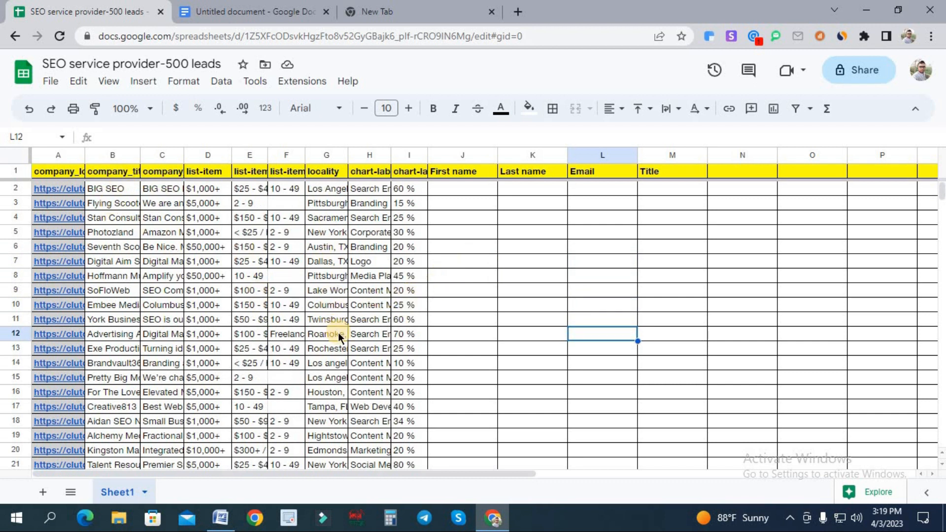
click(463, 173)
key(Right)
key(Right)
key(Right)
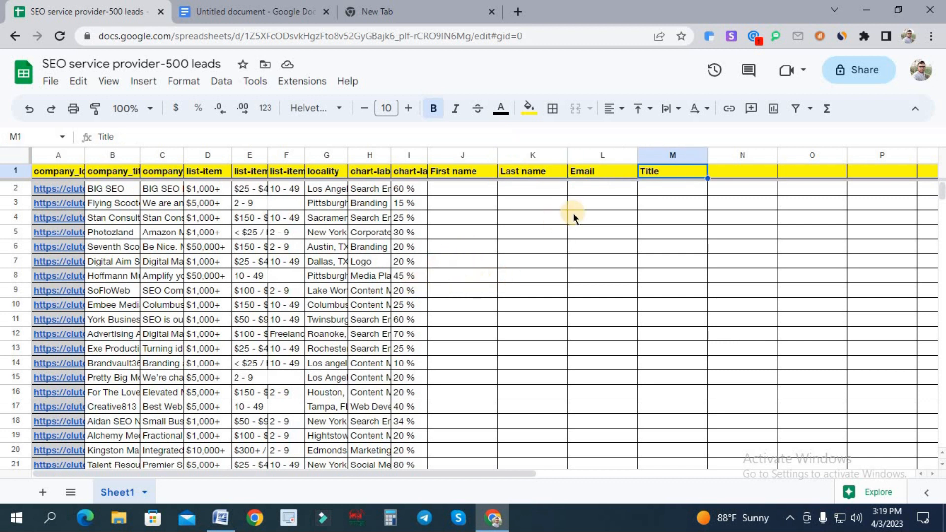
- Switch to the requirements document in Google Docs and highlight the Company line
click(257, 6)
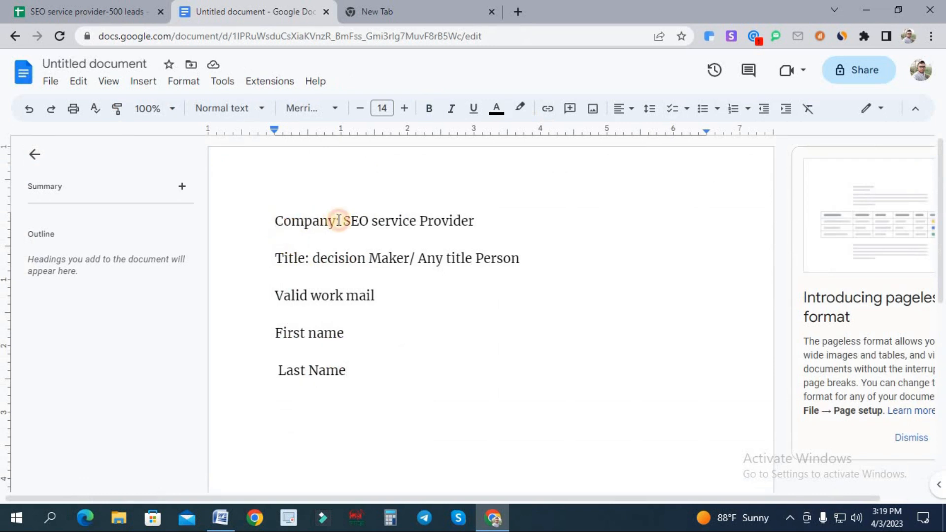
key(shift+Right)
key(shift+Right)
key(shift+Right)
key(shift+Right)
key(shift+Right)
key(shift+Right)
key(shift+Right)
key(shift+Right)
key(shift+Right)
key(shift+Right)
key(shift+Right)
key(shift+Right)
key(shift+Right)
key(shift+Right)
key(shift+Right)
key(shift+Right)
key(shift+Right)
key(shift+Right)
key(shift+Right)
key(shift+Right)
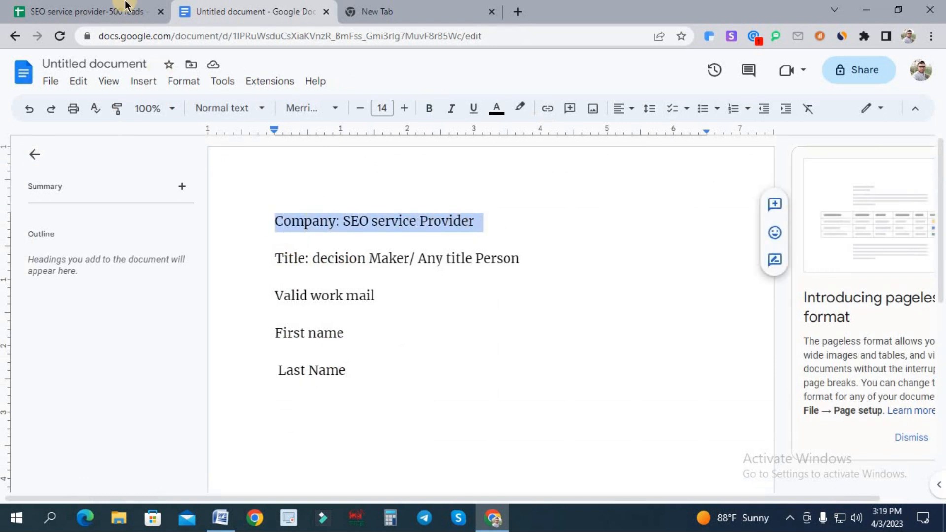
- Capitalize the first letter of "Decision" in the Title line of the requirements
key(Right)
key(shift+Right)
key(shift+Right)
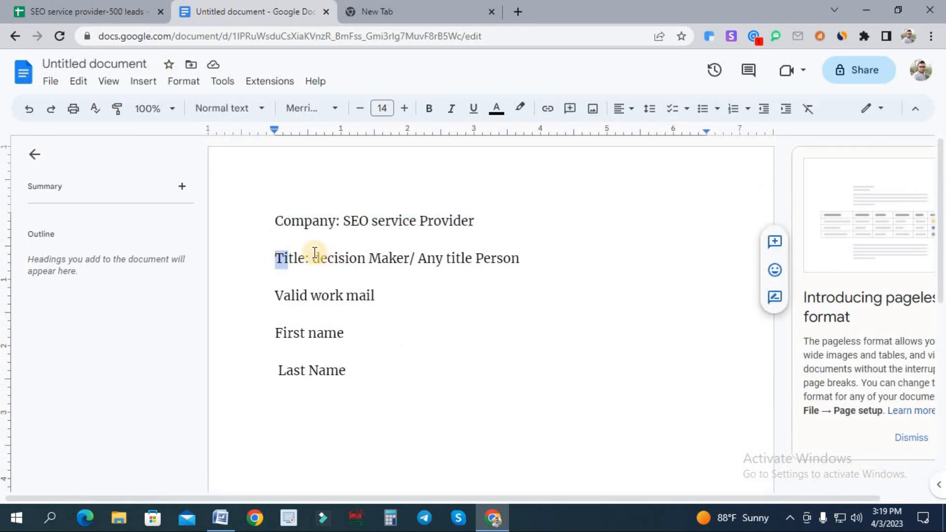
drag(386, 258, 316, 257)
click(320, 258)
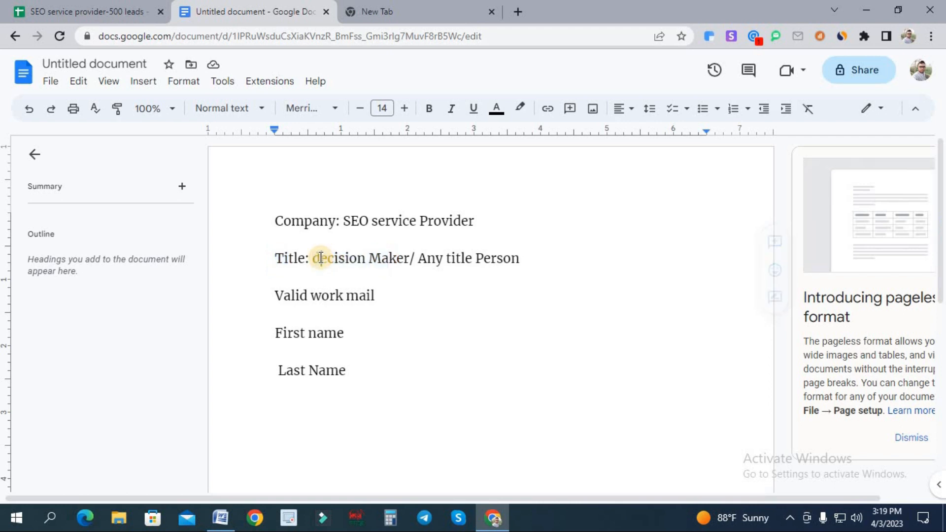
key(BackSpace)
text(d)
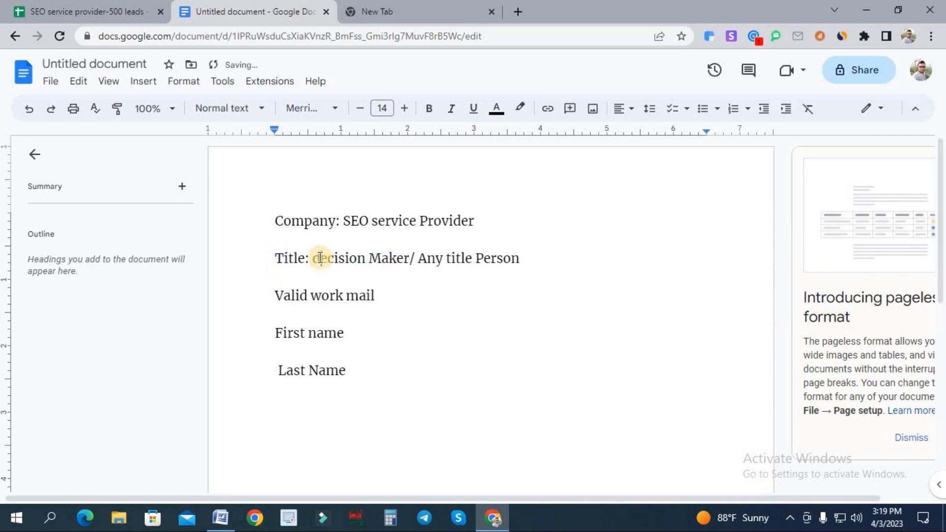
key(BackSpace)
text(D)
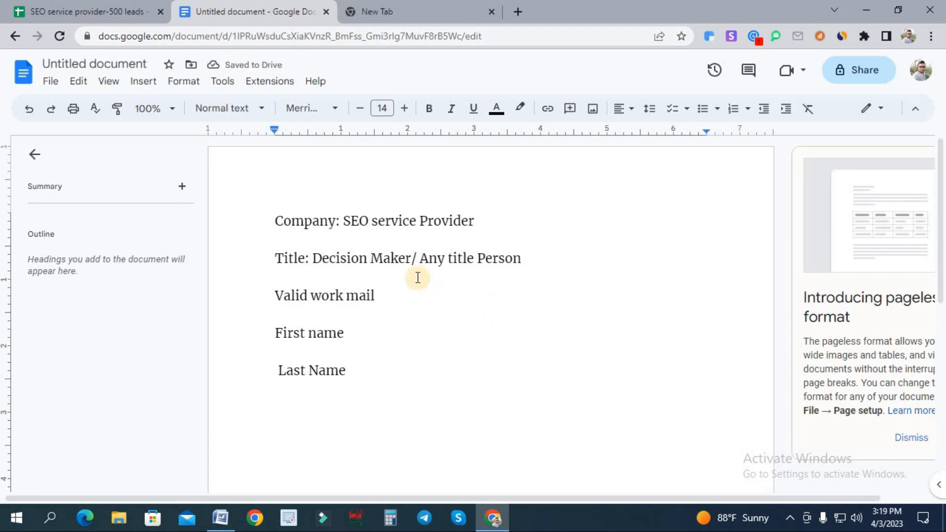
- Highlight the remaining requirements in turn: any title person, valid work mail and last name
drag(543, 258, 422, 259)
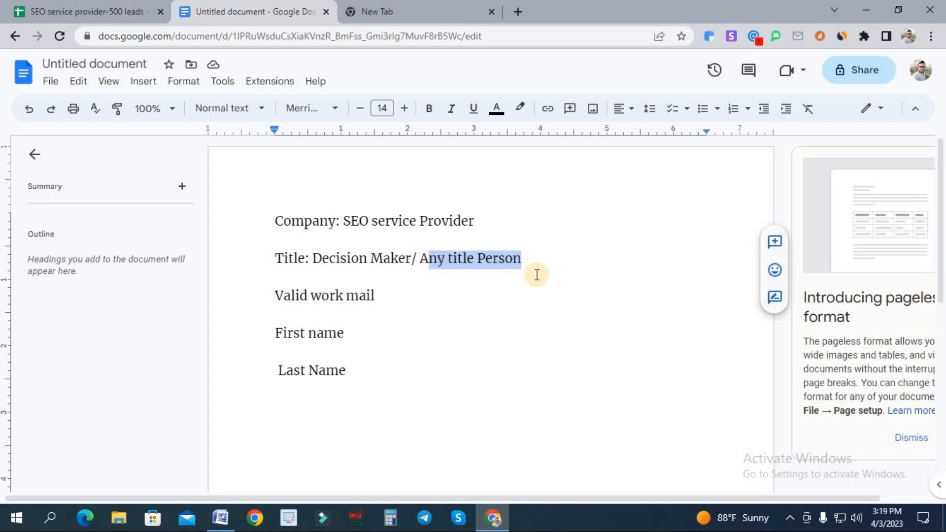
drag(268, 300, 393, 300)
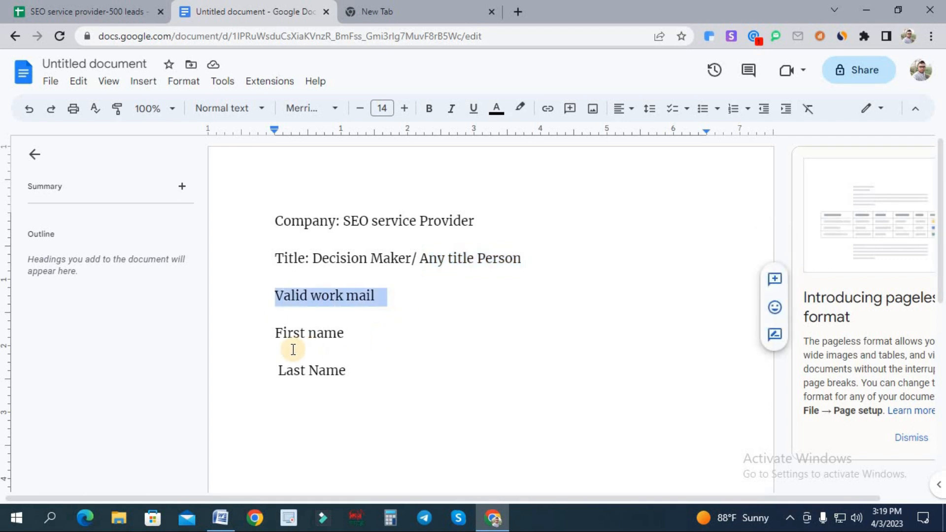
click(368, 374)
key(shift+Left)
key(shift+Left)
key(shift+Left)
key(shift+Left)
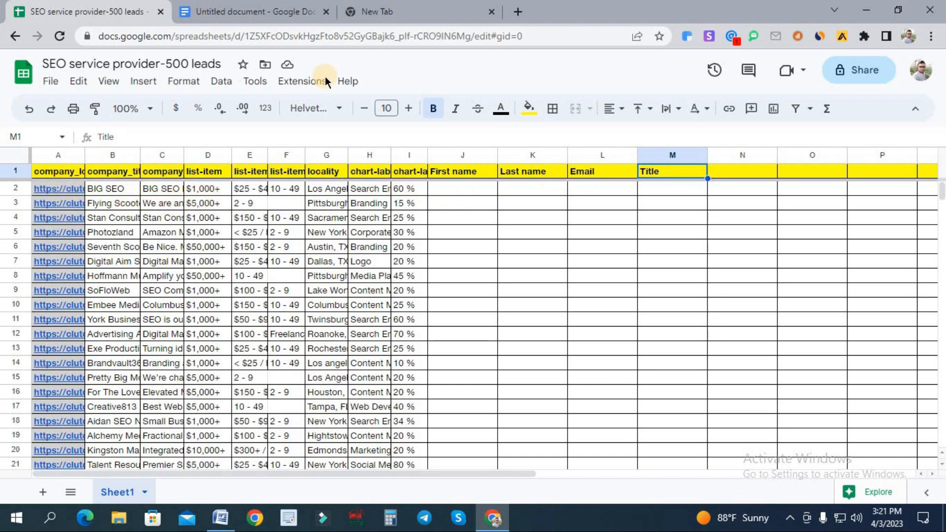
- Open Apollo's People search page in the empty browser tab
click(404, 11)
text(apolo)
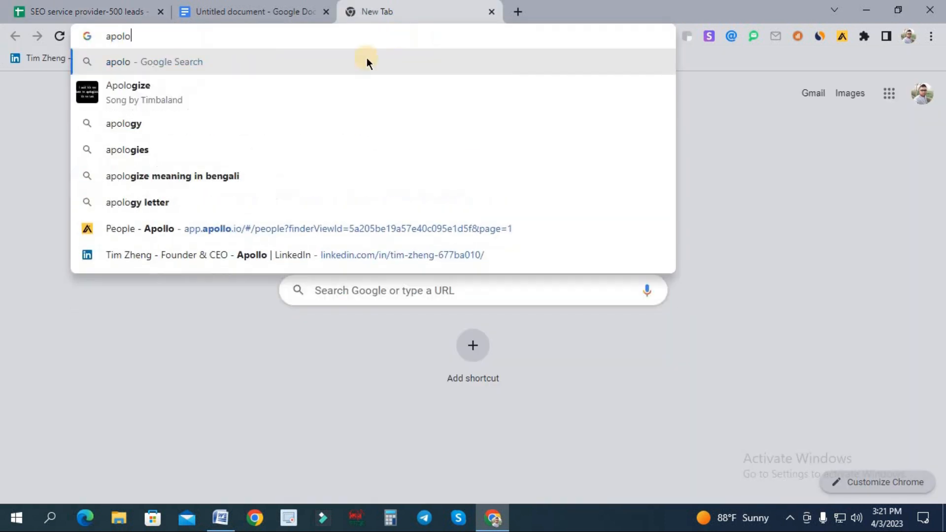
click(170, 227)
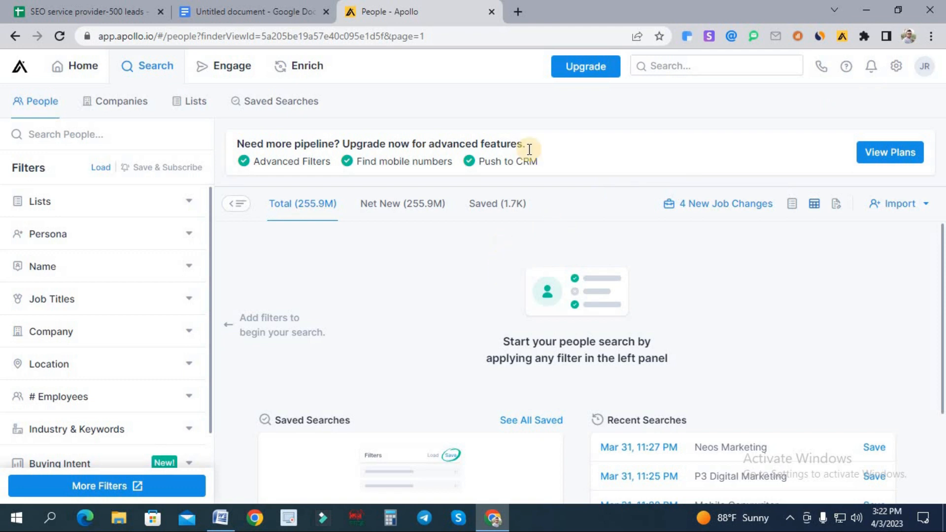
- Open a separate Chrome window under another profile and load apollo.io
click(255, 518)
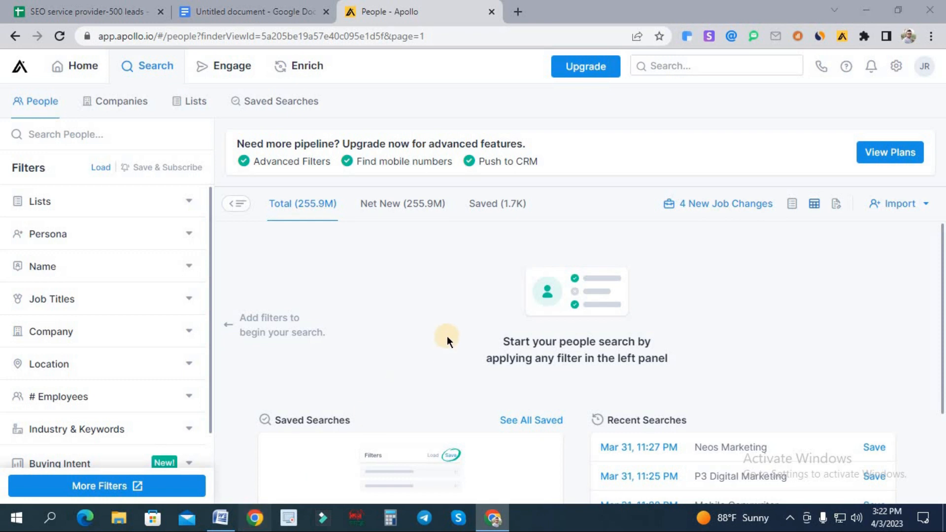
click(454, 327)
text(apollo.)
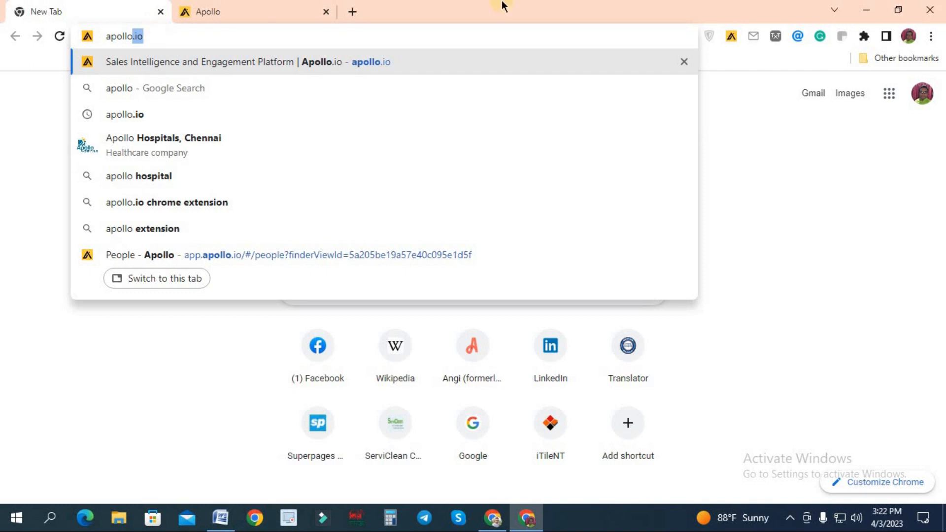
key(BackSpace)
key(BackSpace)
text(.io)
key(Return)
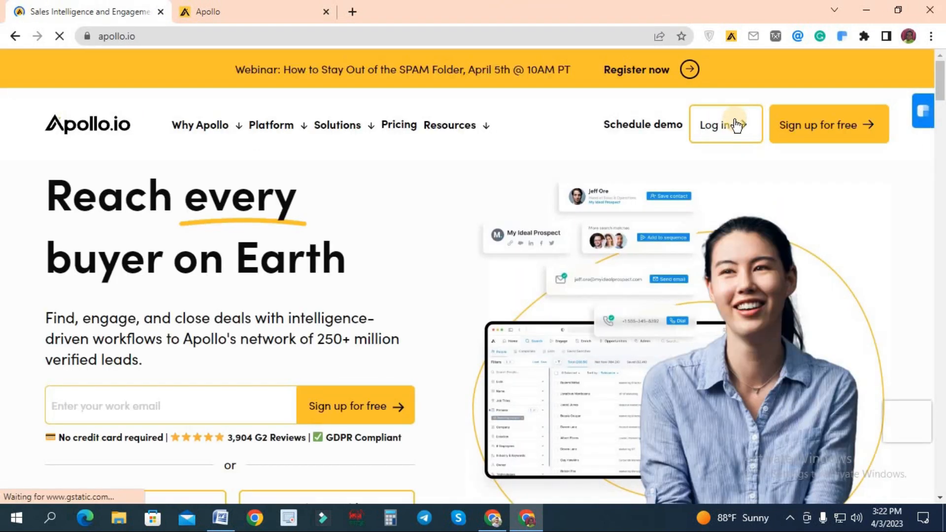
- Sign up for Apollo for free with the Google account, accepting the terms and allowing the requested access
click(822, 126)
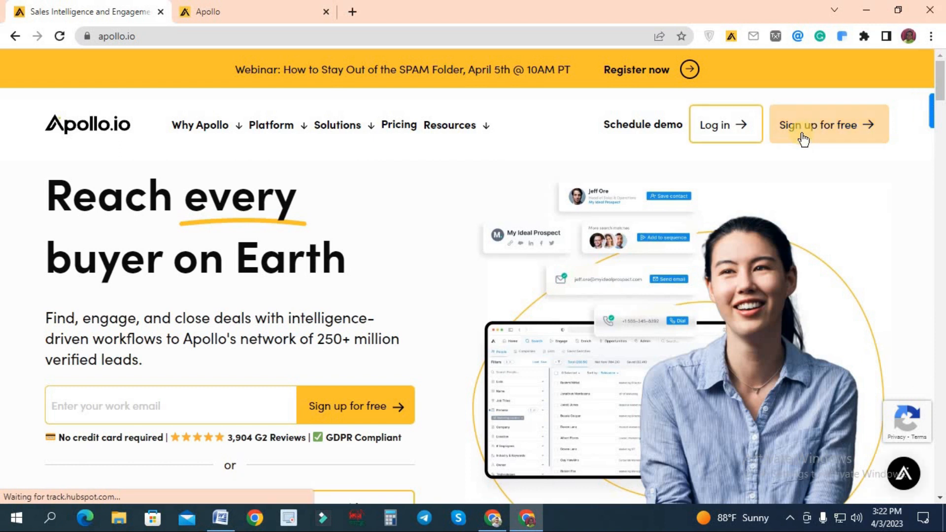
scroll(37, 367, down, 4)
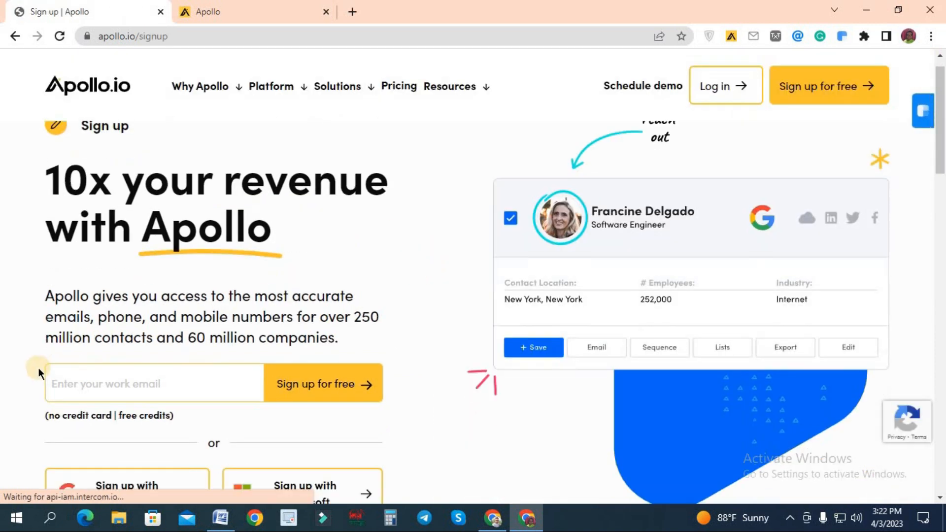
click(51, 359)
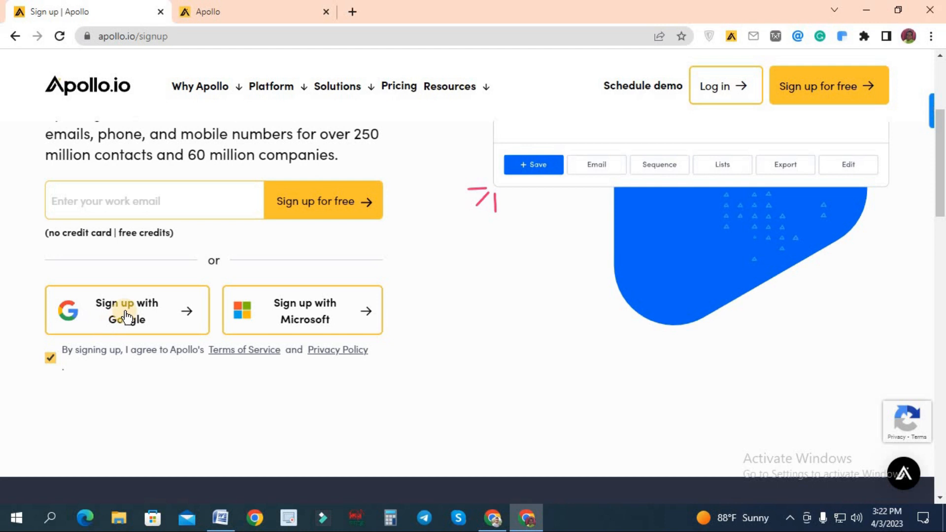
click(113, 338)
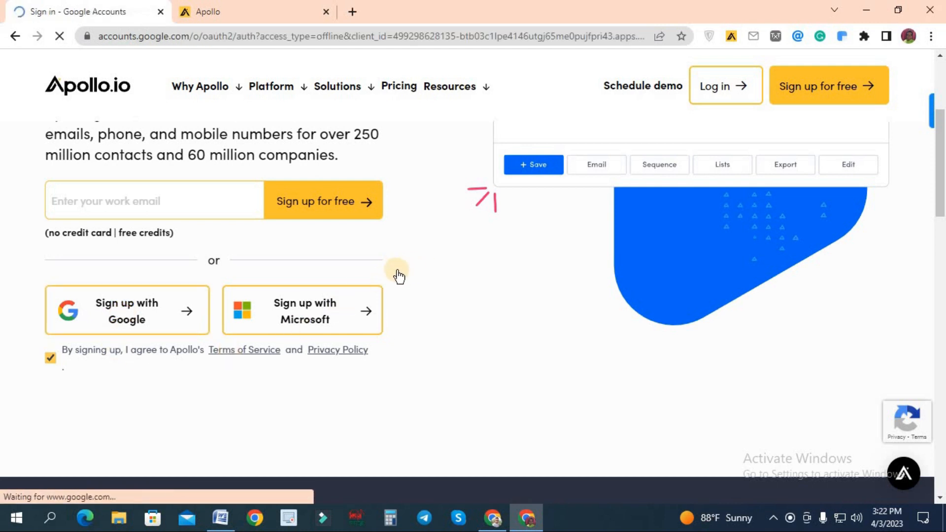
click(427, 271)
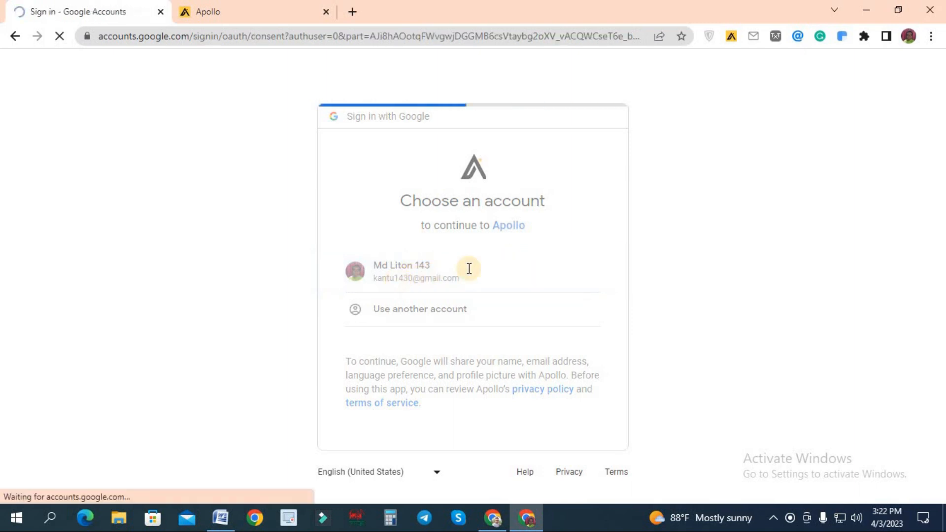
scroll(536, 398, down, 4)
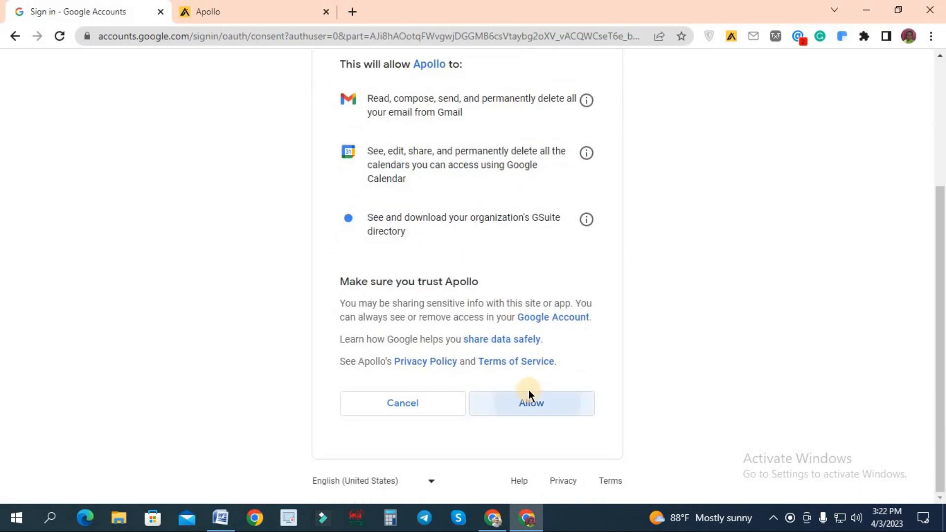
click(529, 397)
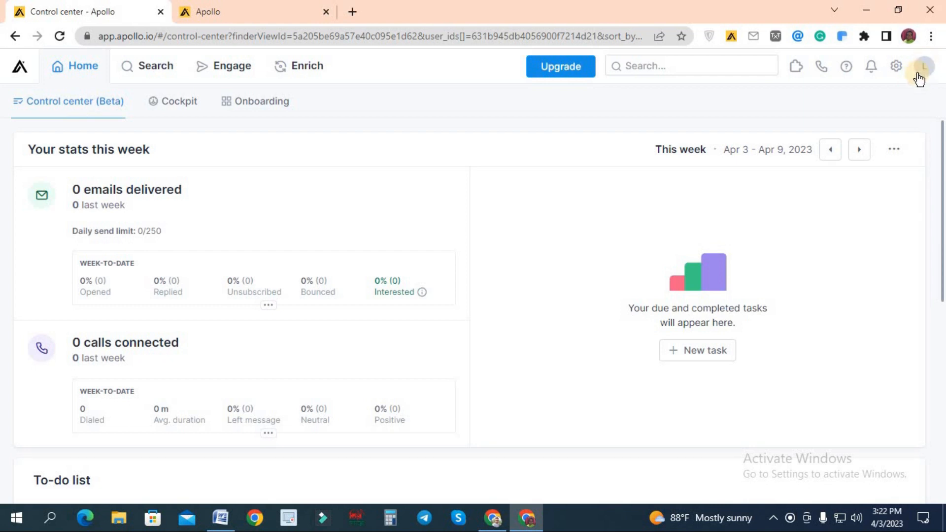
- Open the account's Manage Plan settings and check the available export and email credits
click(926, 68)
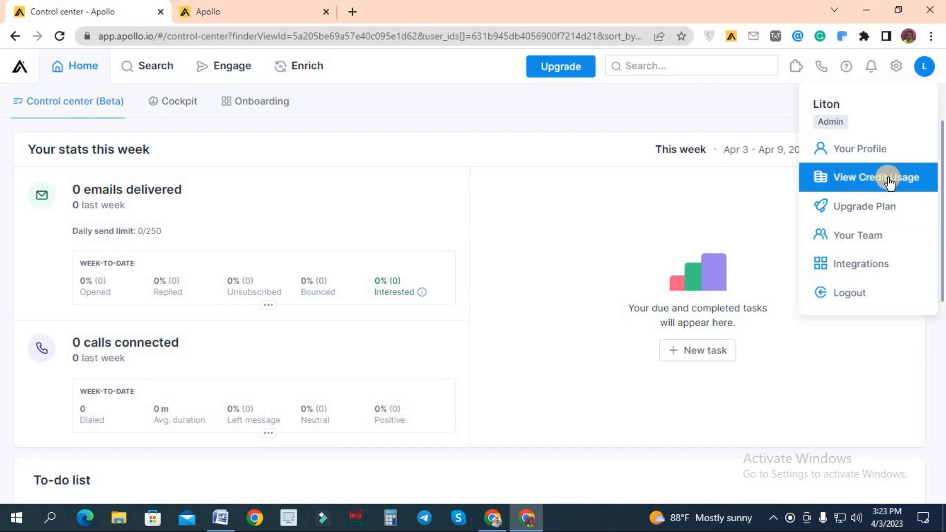
click(754, 152)
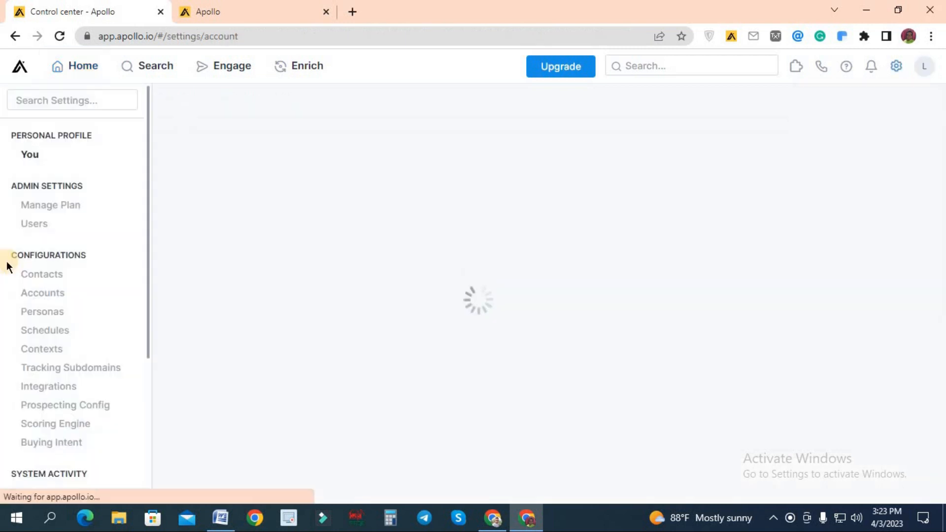
click(43, 210)
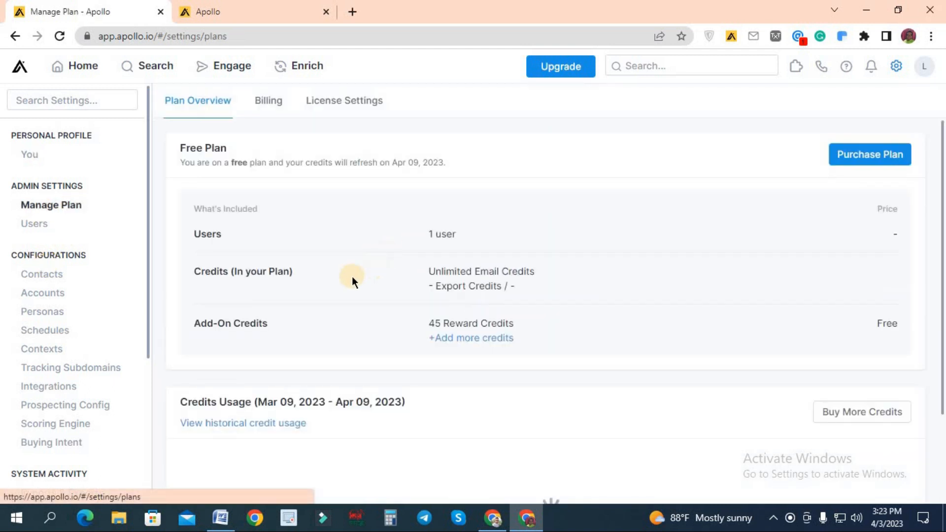
scroll(344, 272, down, 4)
drag(265, 335, 285, 336)
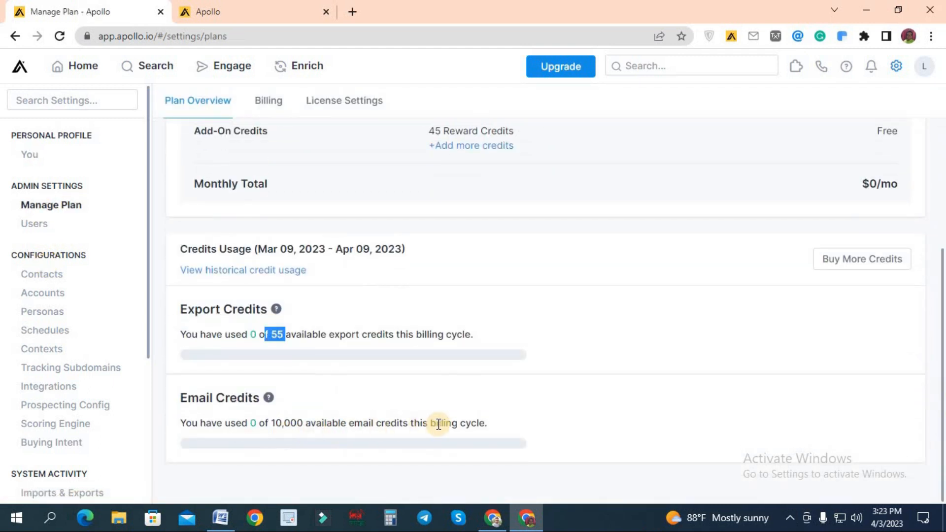
drag(446, 423, 249, 431)
drag(446, 335, 408, 334)
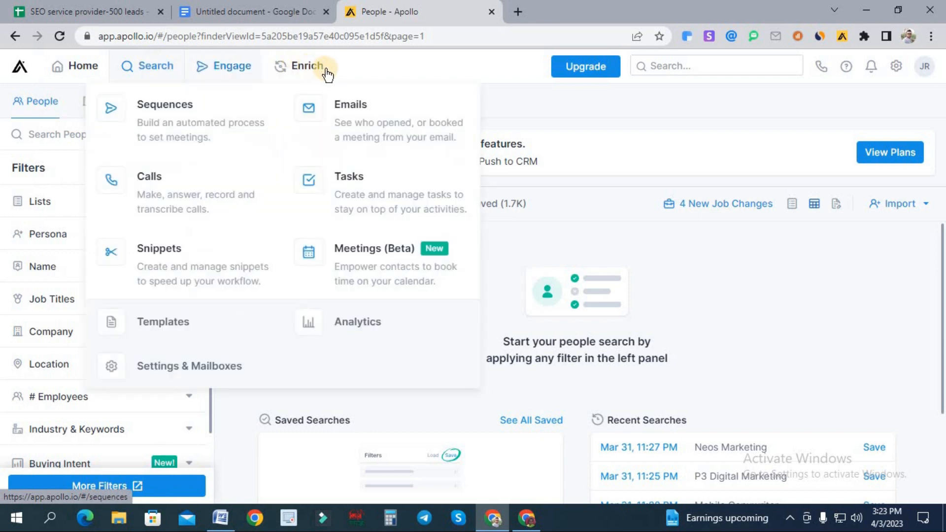
- Return to the first Apollo window, view the Home page and go back to the People search
mouse_move(324, 74)
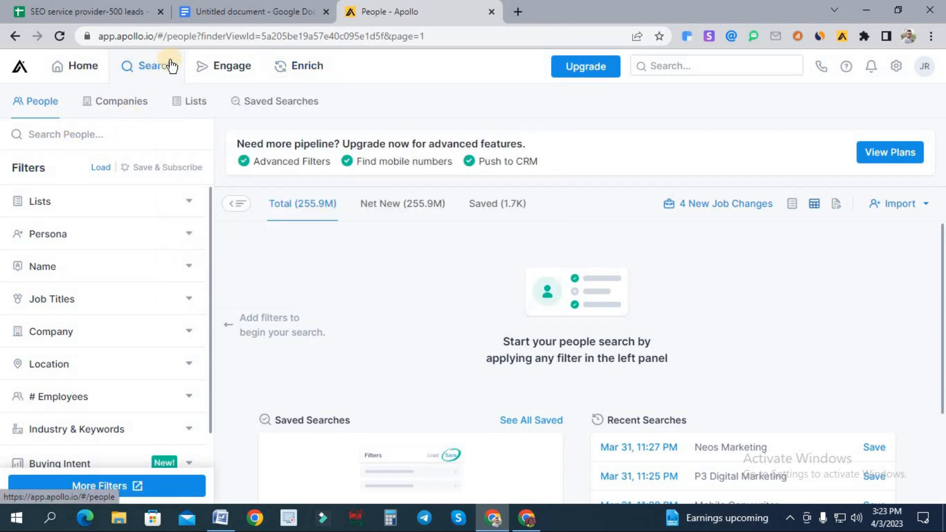
click(77, 65)
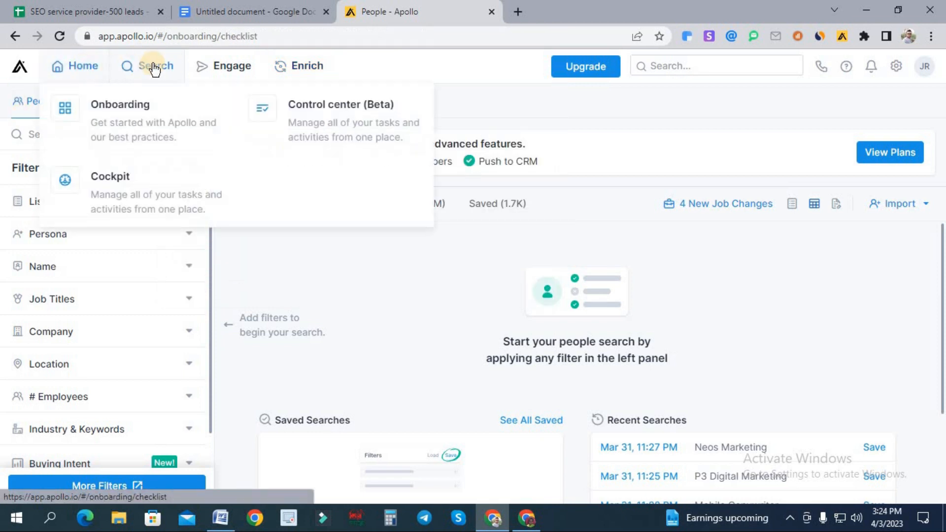
mouse_move(157, 70)
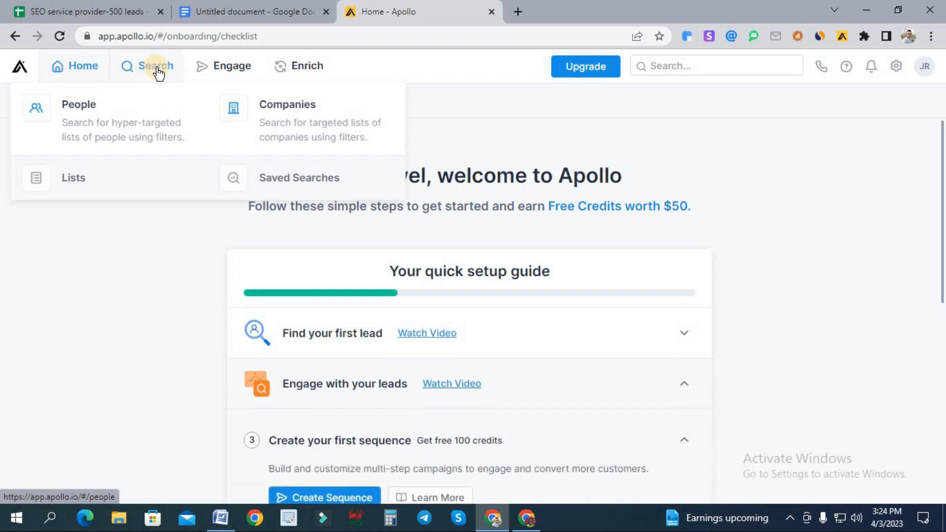
mouse_move(95, 117)
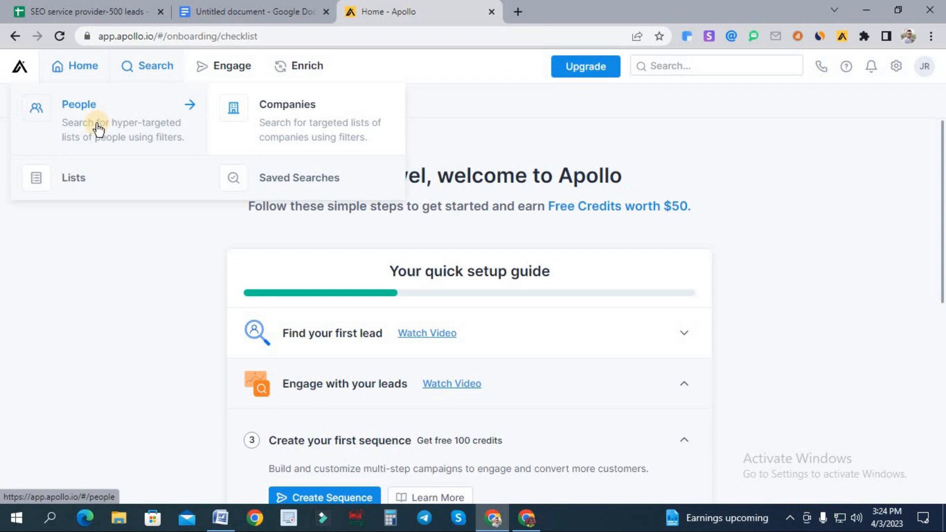
click(162, 68)
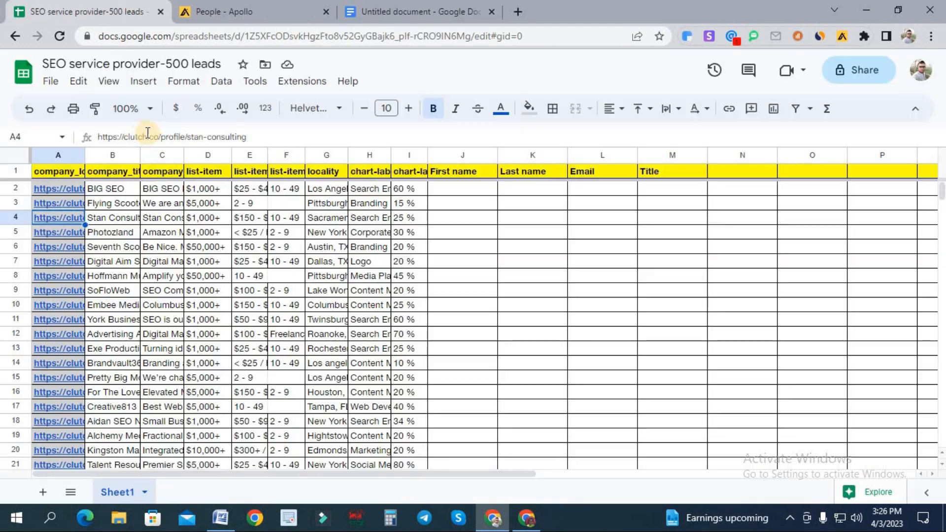
- Open the BIG SEO profile on Clutch from the company link in cell A2 and copy the company's website address
key(ctrl+Home)
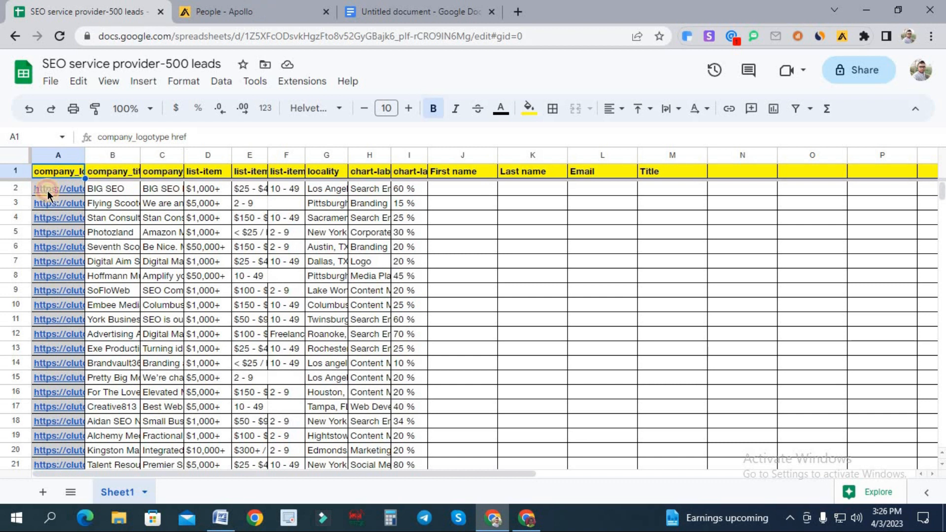
click(62, 192)
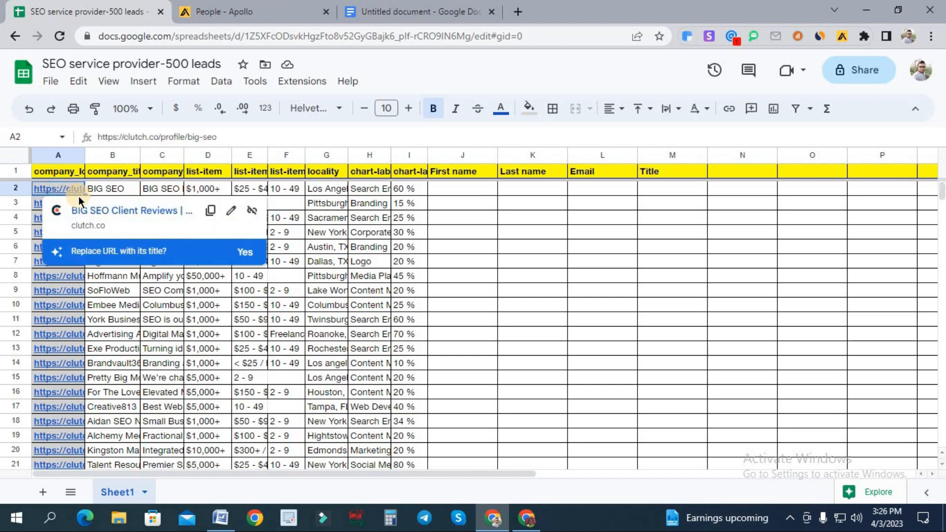
click(98, 215)
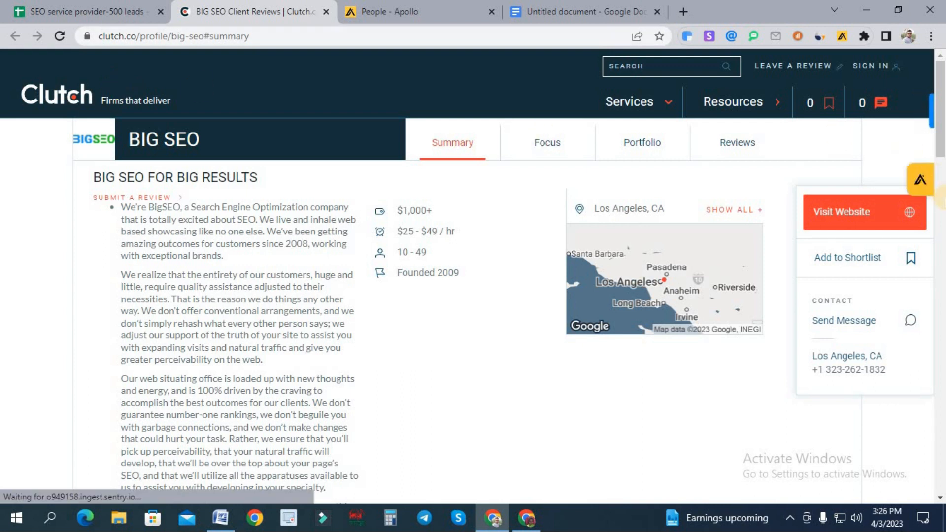
right_click(827, 213)
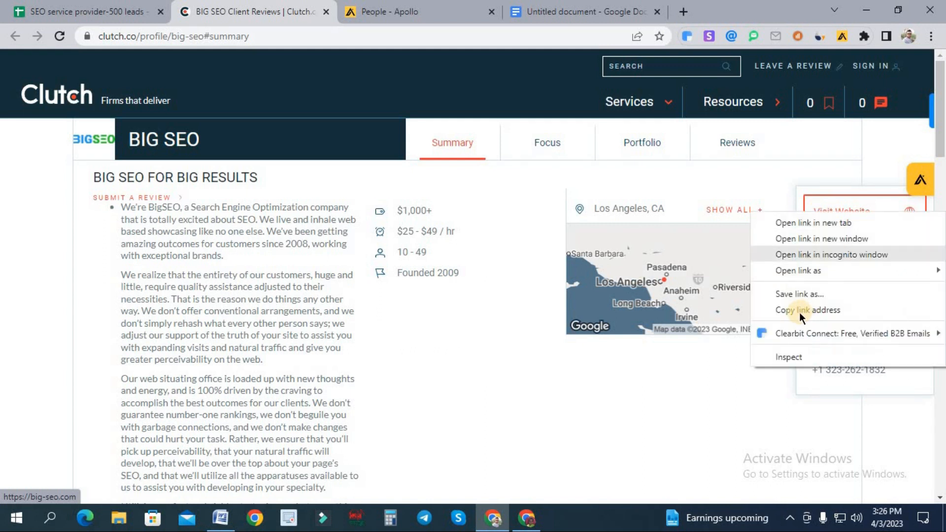
click(800, 313)
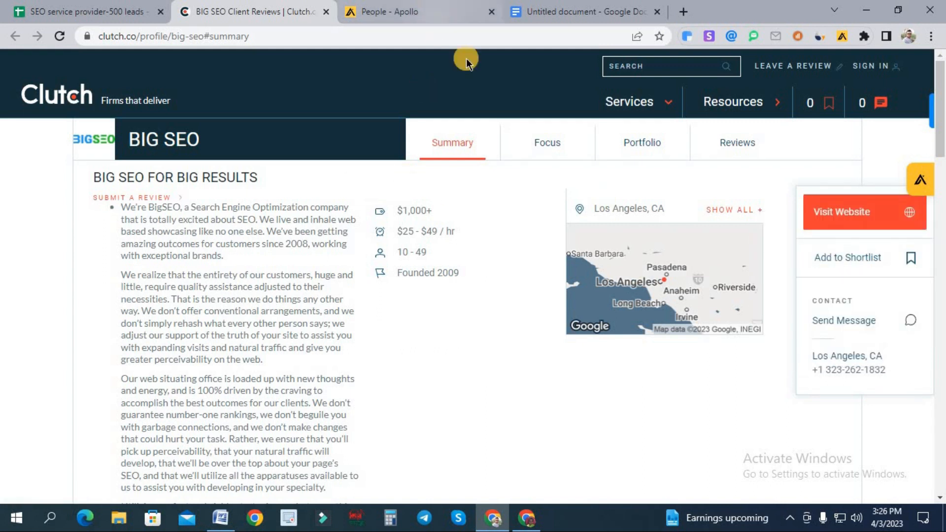
click(429, 7)
click(87, 387)
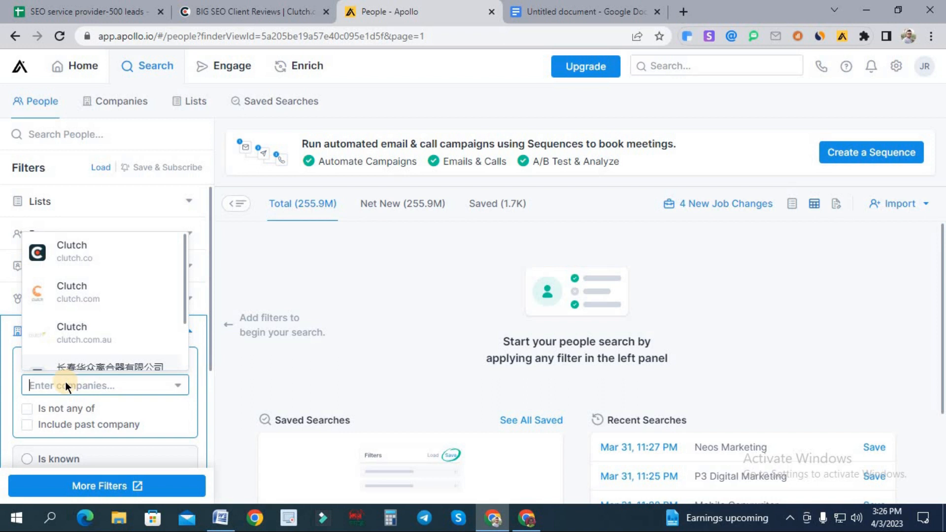
key(ctrl+v)
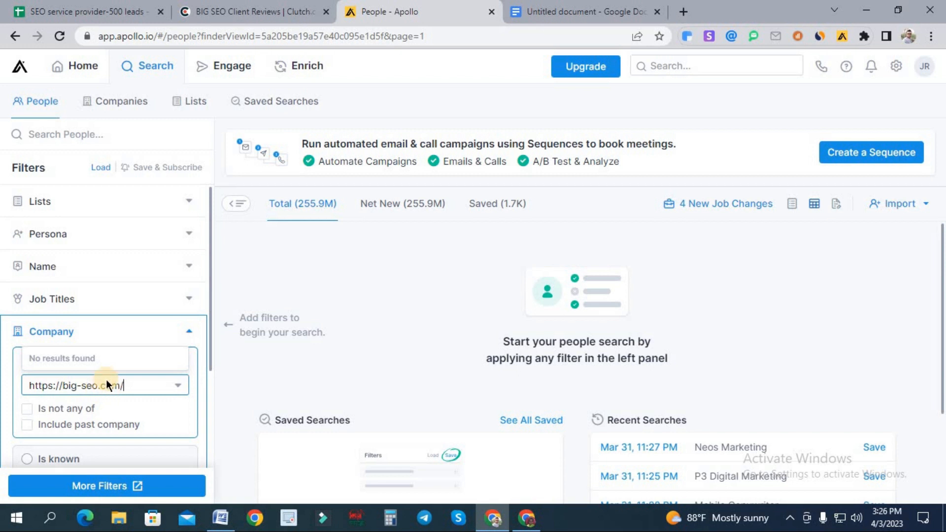
scroll(106, 385, down, 2)
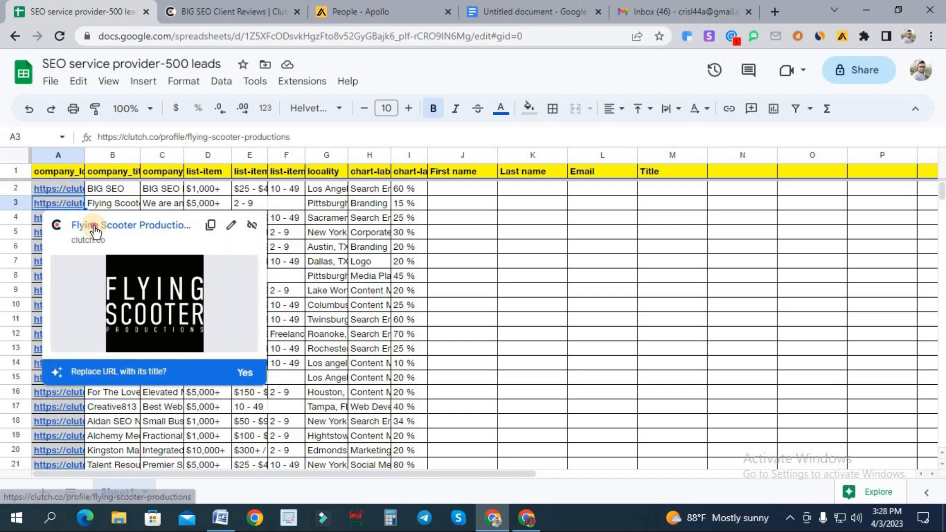
- Open the Flying Scooter Productions profile from the sheet, close the BIG SEO page, and copy the company's website address
click(95, 228)
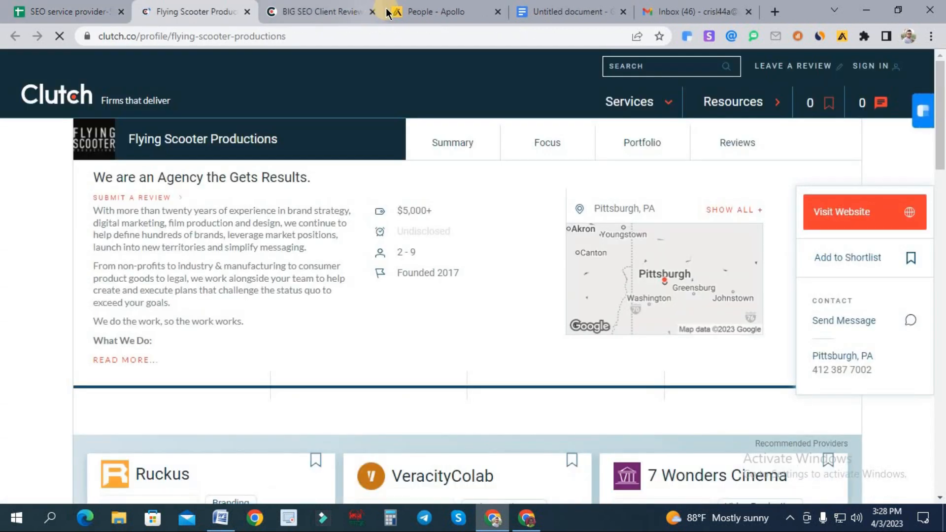
click(367, 13)
click(373, 12)
key(ctrl+shift+Tab)
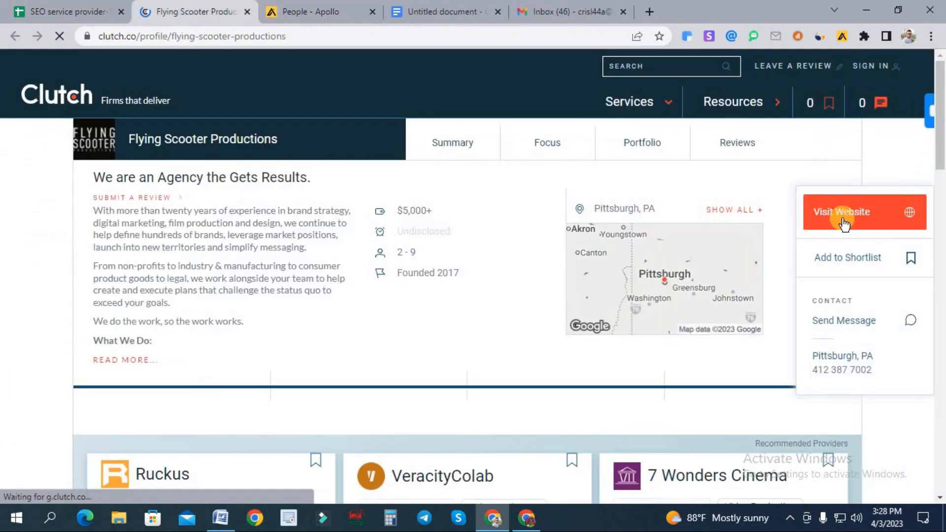
right_click(841, 212)
click(803, 309)
- Filter Apollo's people search by the company FLYING SCOOTER PRODUCTIONS using its copied website address, and look through the listed people
click(398, 6)
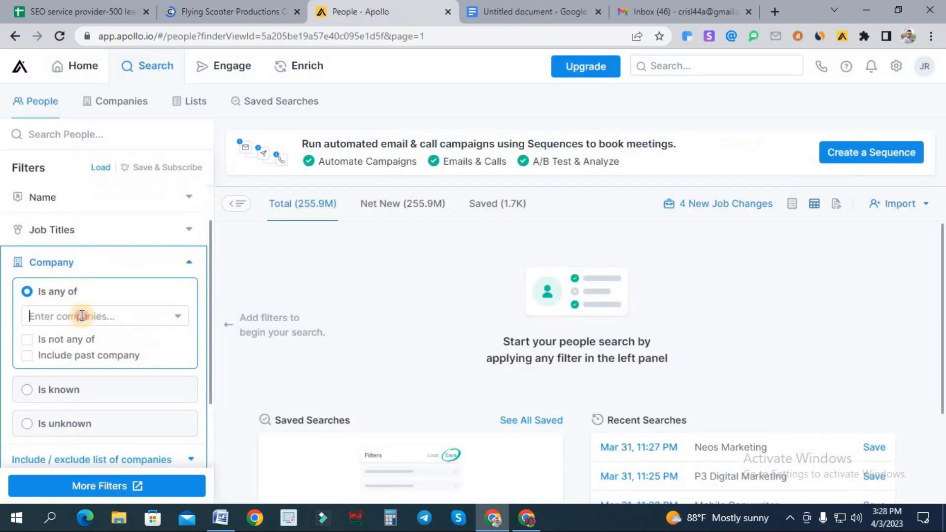
click(88, 324)
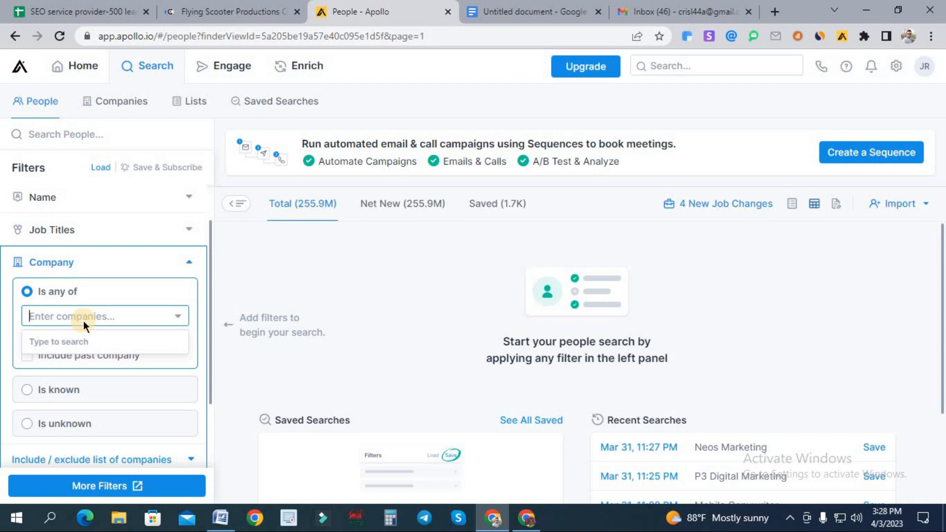
key(ctrl+v)
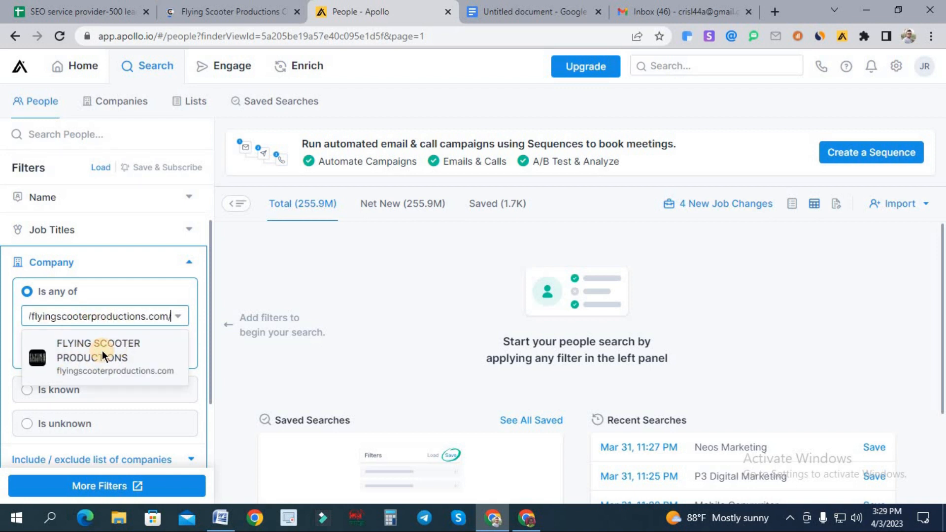
click(102, 350)
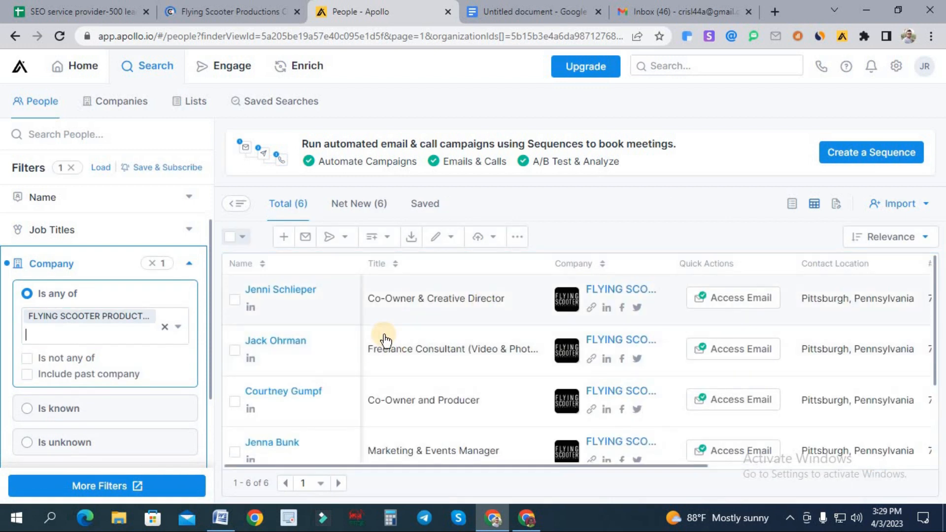
scroll(363, 300, down, 2)
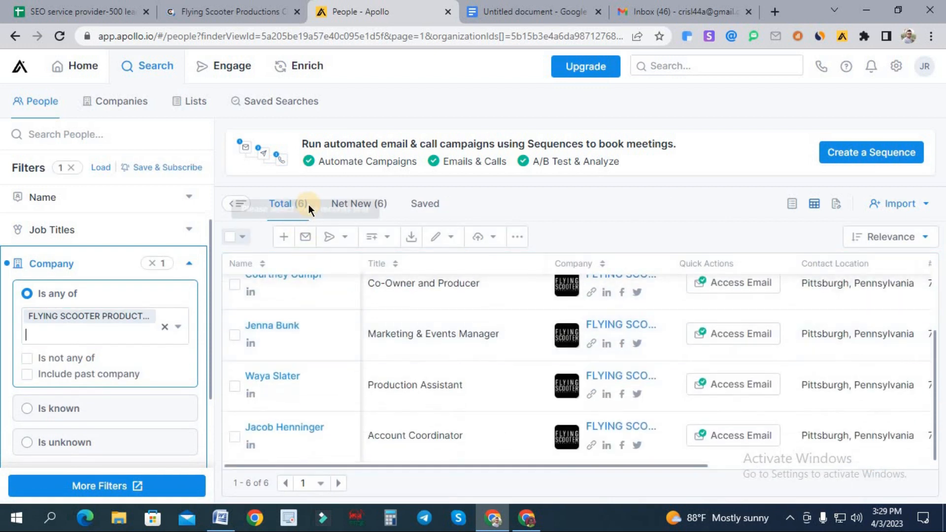
scroll(458, 389, up, 3)
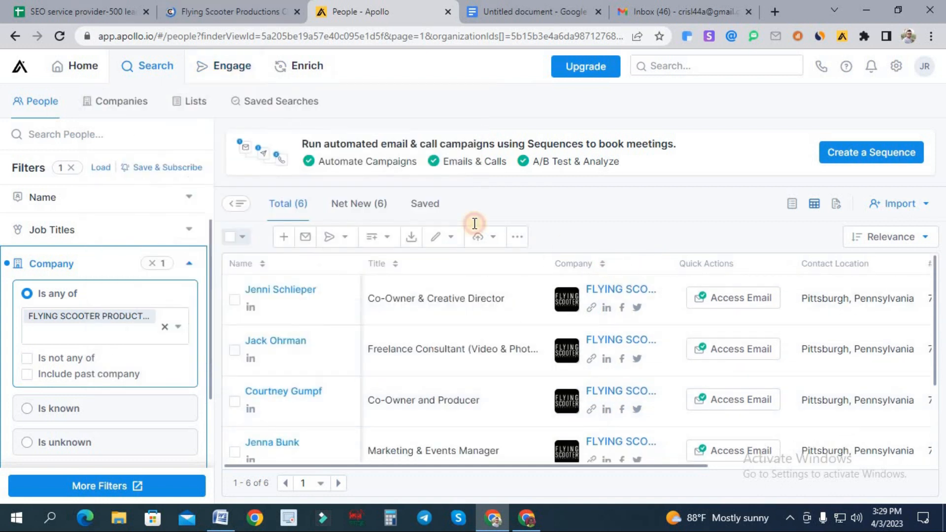
- Switch to the requirements Google Doc and place the cursor after "Decision Maker" in the title line
key(ctrl+Tab)
drag(316, 267, 550, 298)
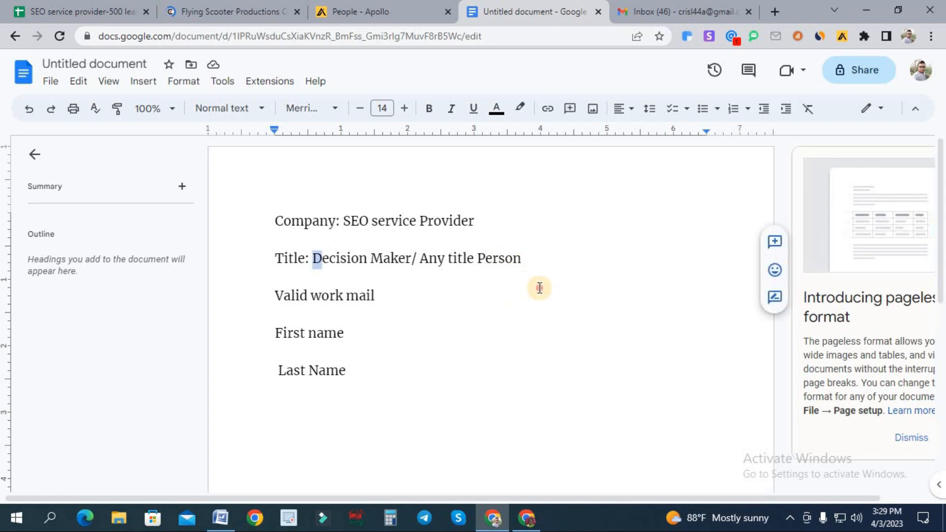
click(413, 258)
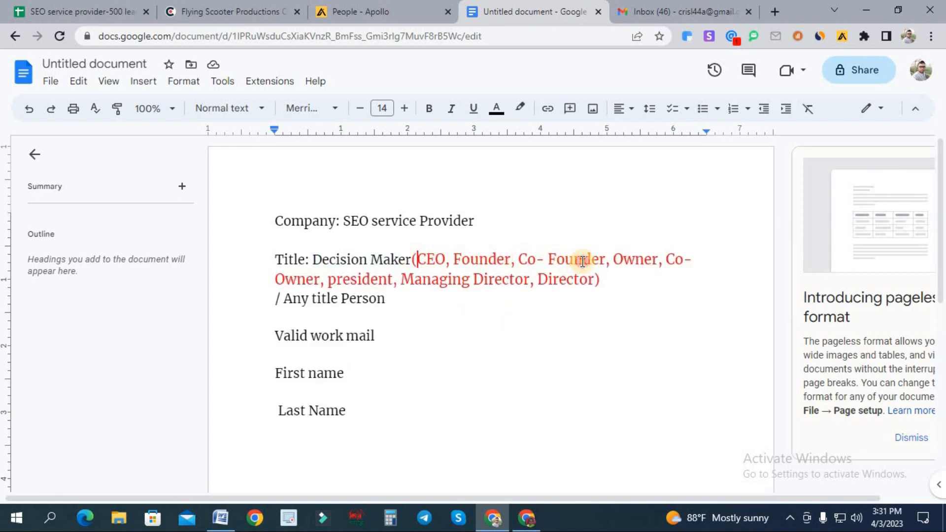
- Make the red parenthesised list of decision-maker titles, from CEO to Director, bold
key(ctrl+shift+Right)
key(ctrl+shift+Right)
drag(614, 277, 413, 260)
click(590, 321)
click(432, 112)
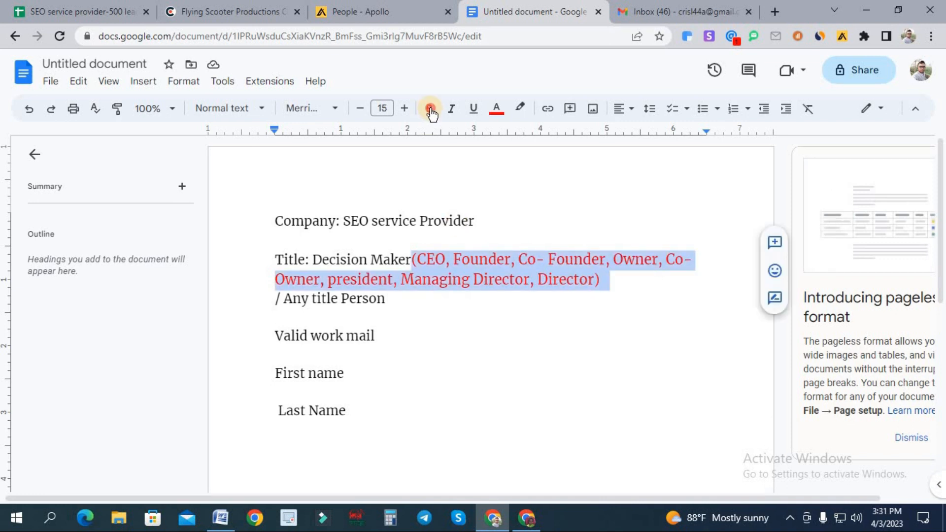
click(490, 324)
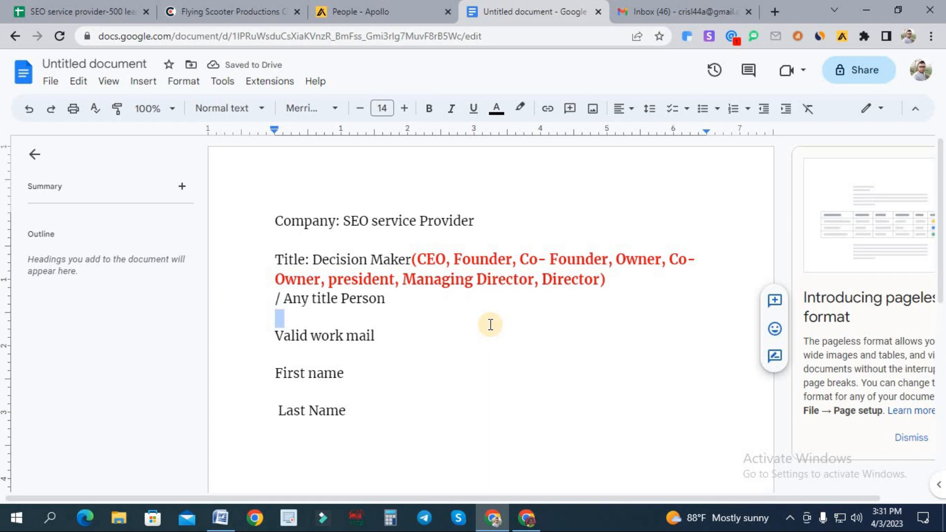
- Review the required titles in the document, then compare them with the Flying Scooter Productions people listed in Apollo
drag(413, 253, 623, 276)
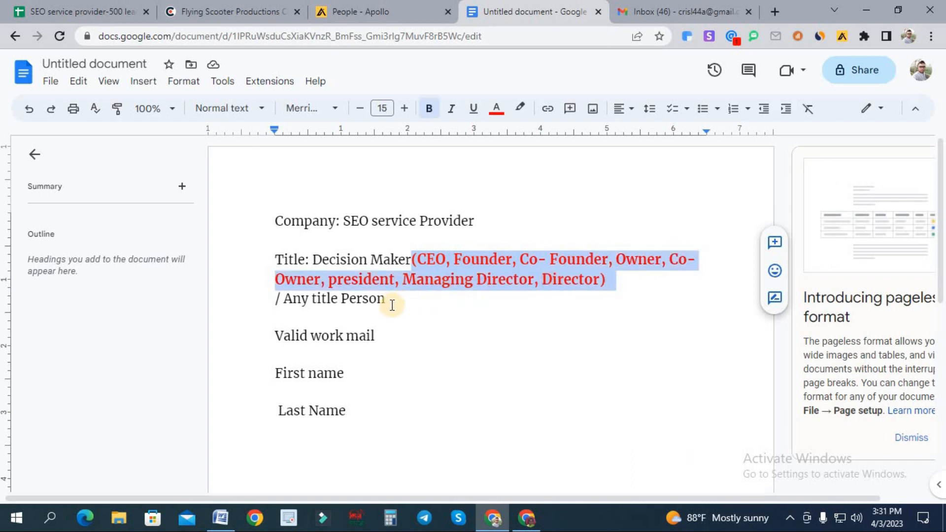
drag(388, 306, 291, 305)
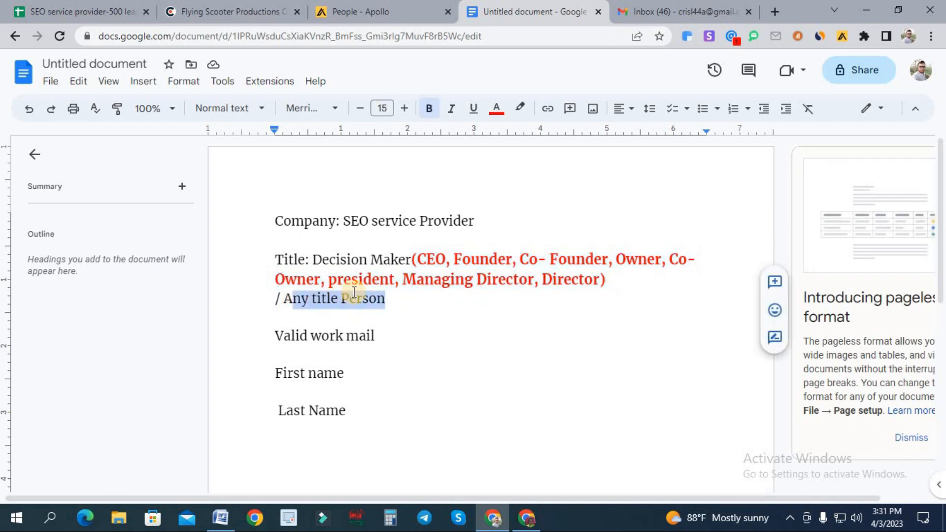
click(395, 10)
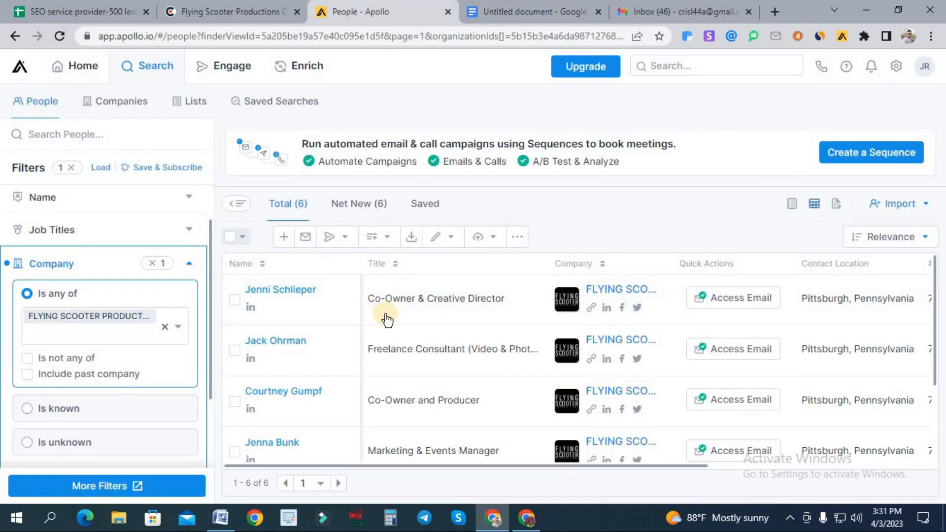
scroll(429, 387, down, 3)
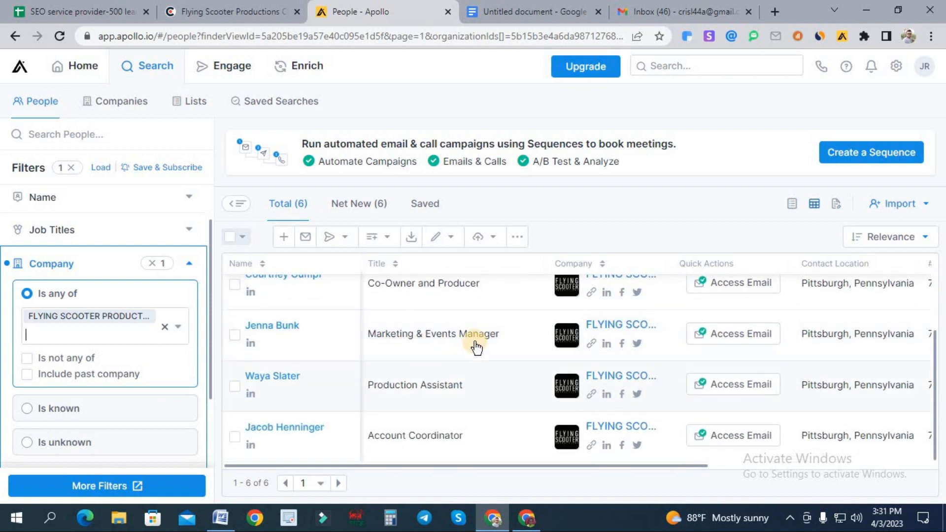
scroll(418, 313, up, 3)
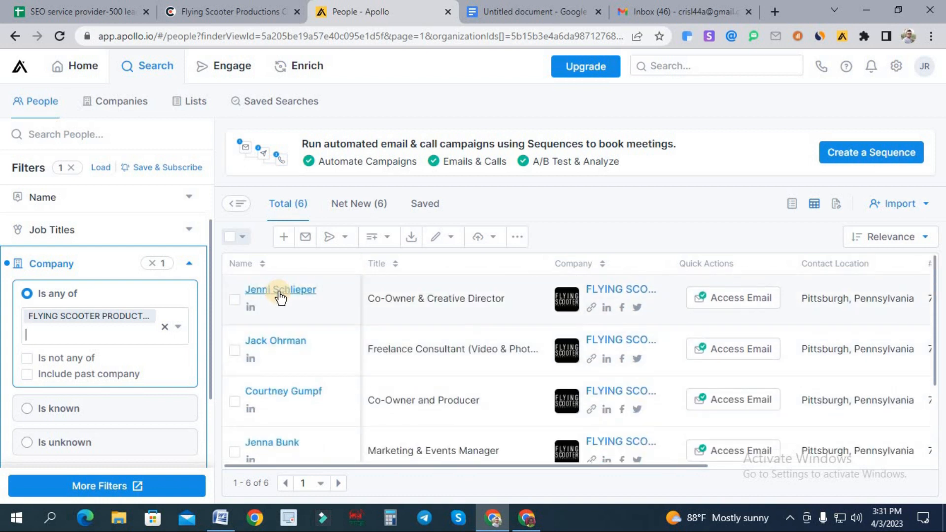
right_click(281, 295)
click(338, 302)
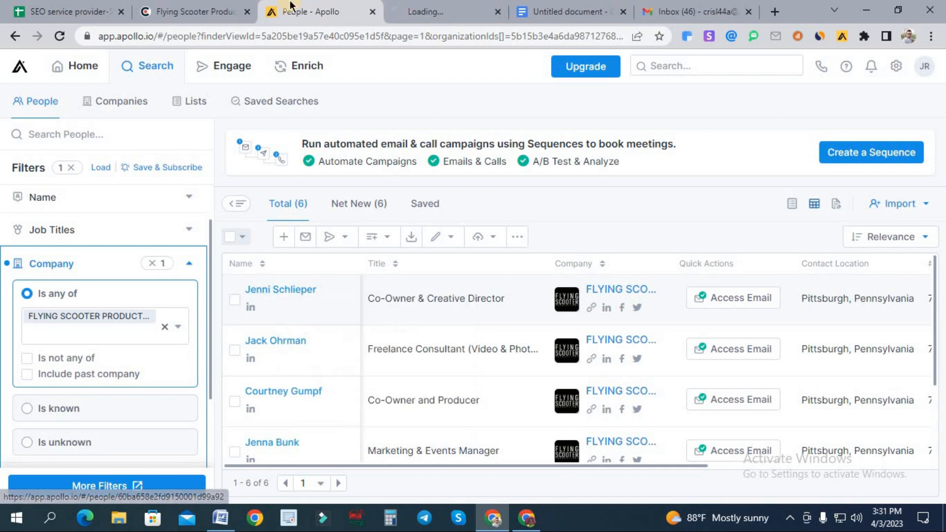
click(419, 11)
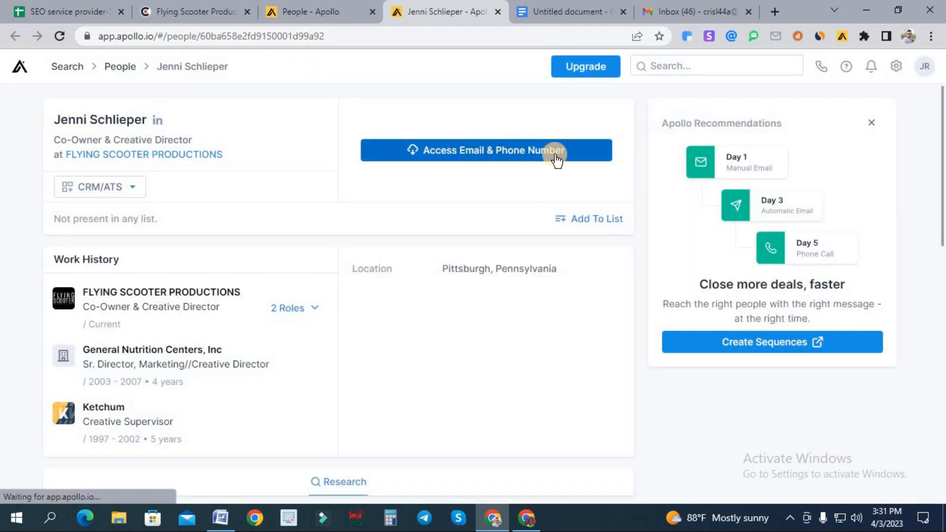
click(473, 154)
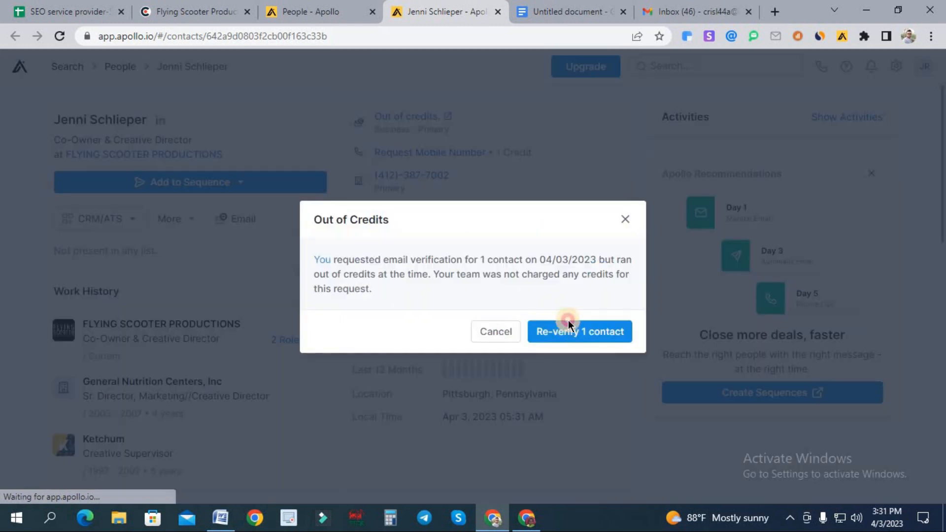
click(566, 332)
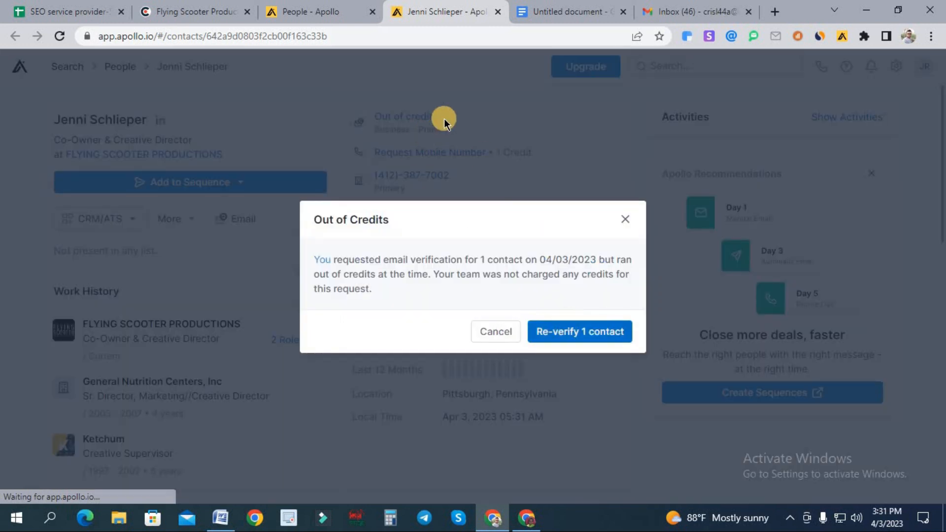
click(531, 130)
- Switch to Gmail, start a new message with the contact's email pasted as recipient, and check the person's details in Clearbit Connect
key(ctrl+6)
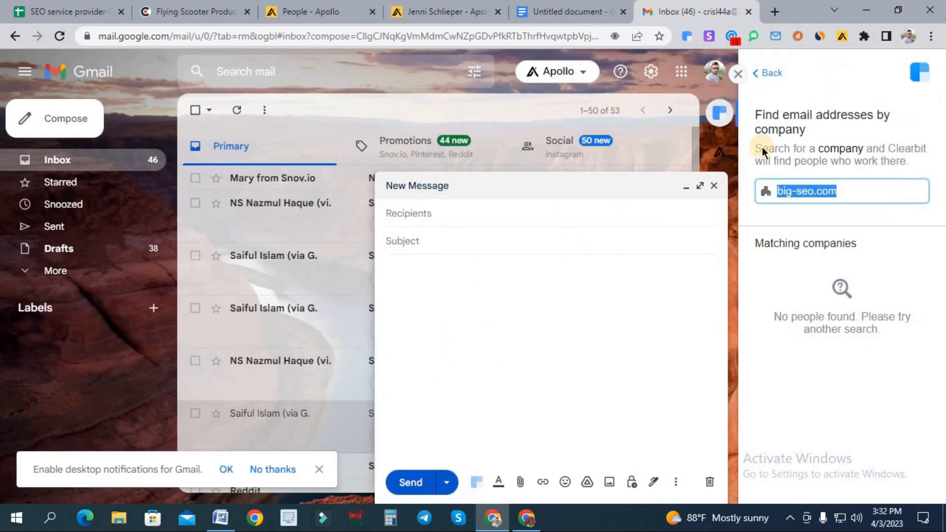
click(771, 75)
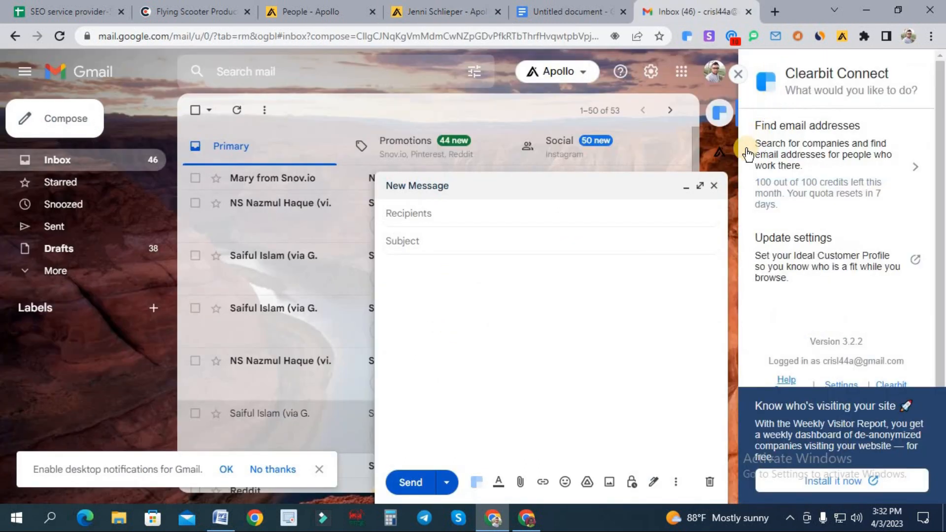
click(714, 185)
click(85, 128)
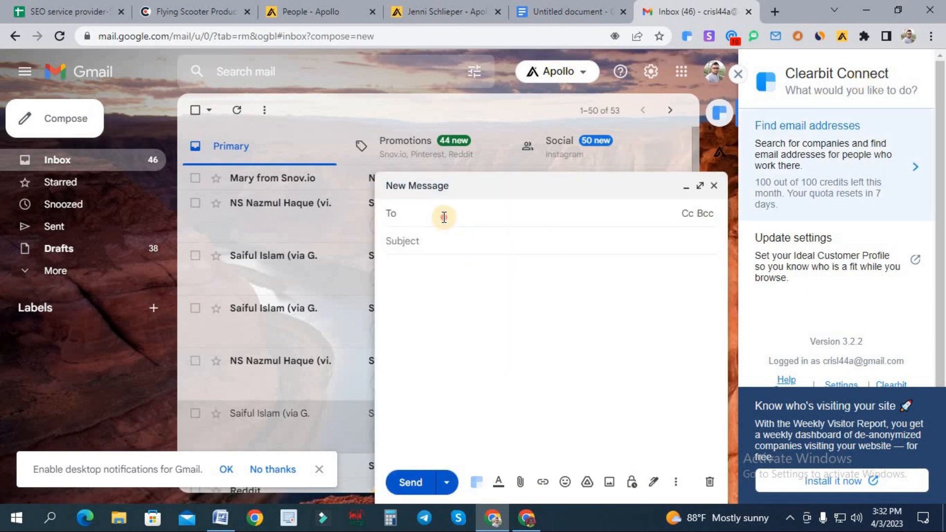
right_click(480, 316)
click(483, 323)
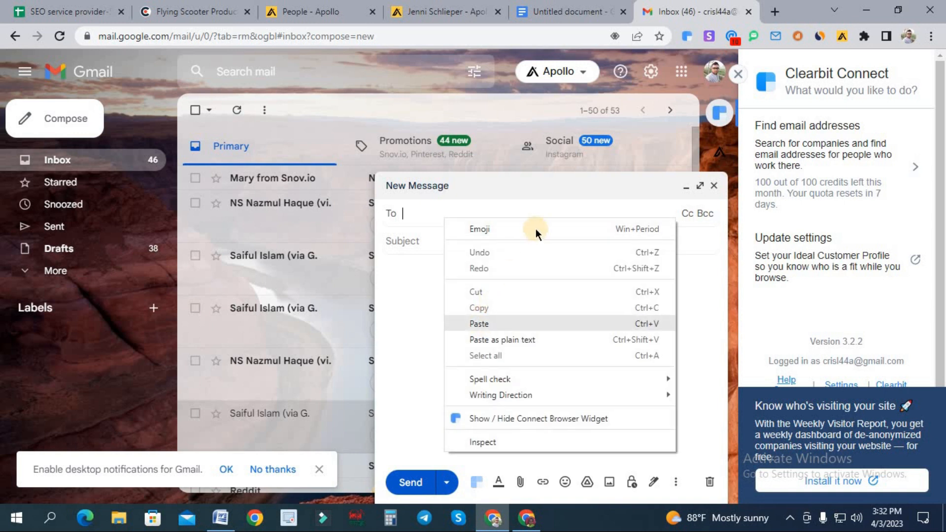
drag(755, 102, 793, 157)
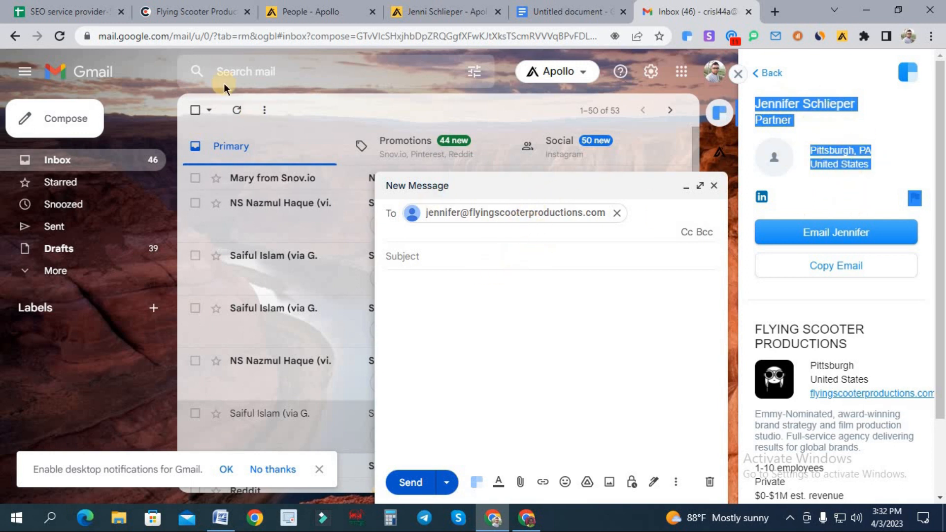
click(85, 6)
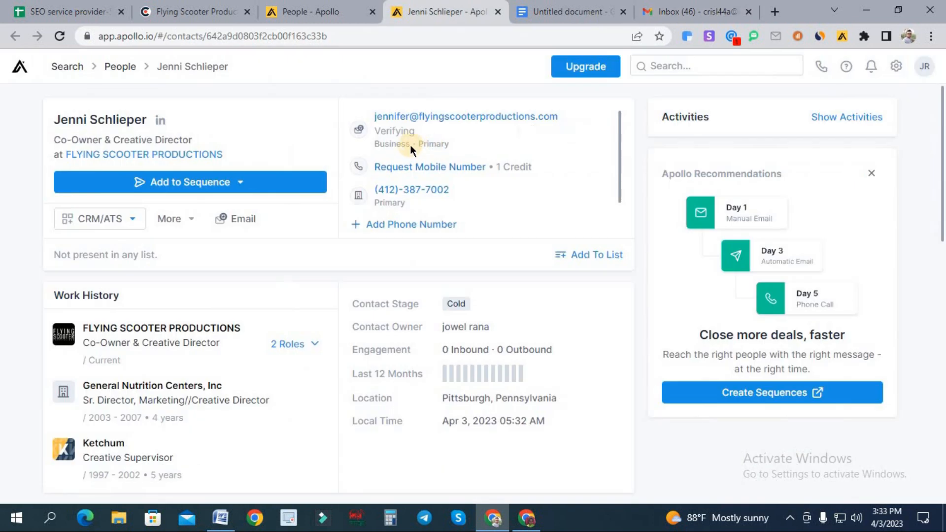
- Copy the title Co-Owner and the business email from the contact's Apollo profile
drag(81, 140, 101, 140)
right_click(81, 138)
click(98, 147)
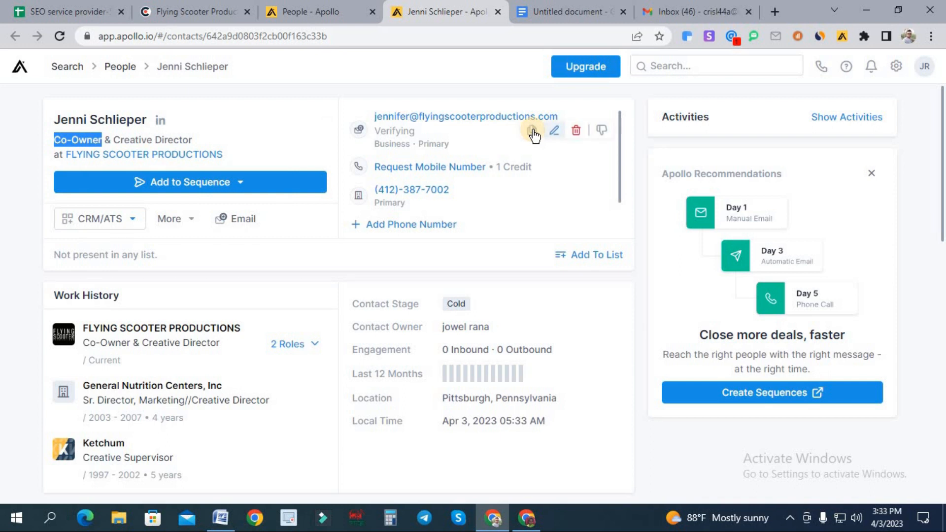
click(532, 131)
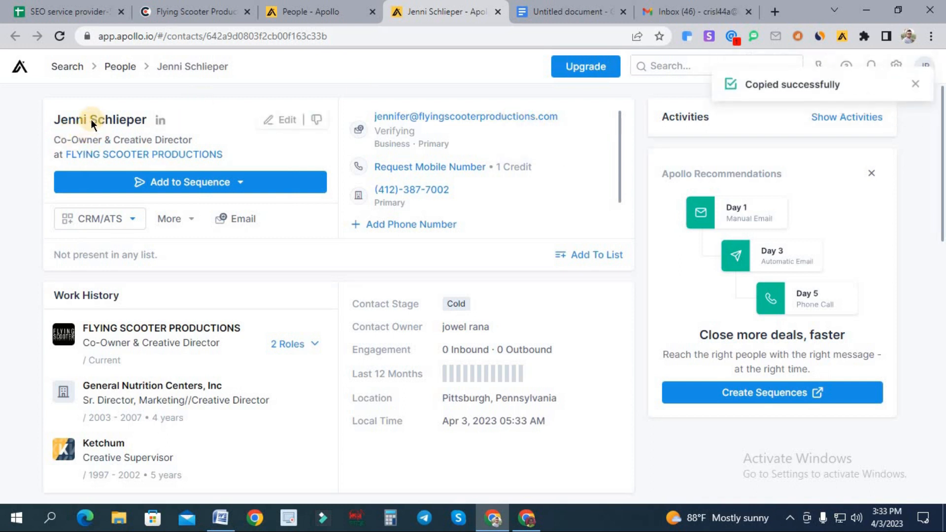
- Copy the contact's last name and first name separately from the profile heading
drag(90, 120, 146, 120)
right_click(125, 119)
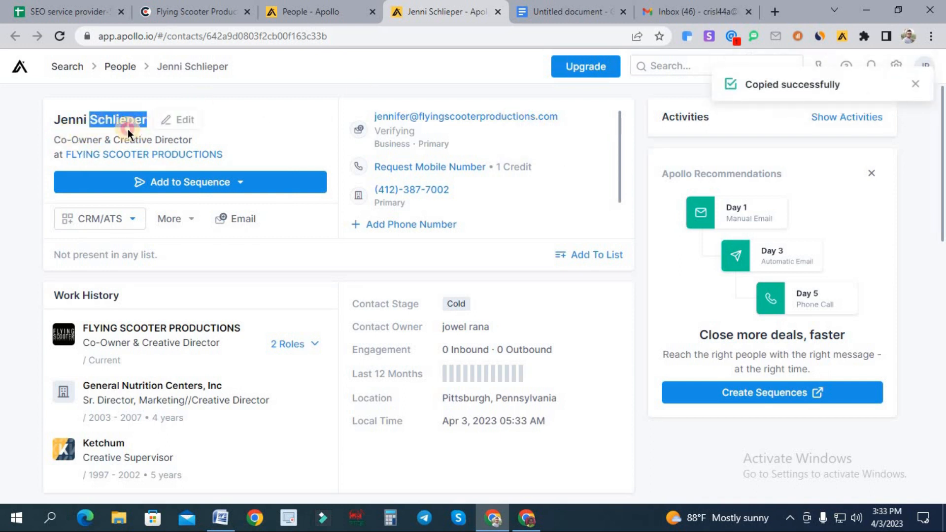
click(129, 130)
click(73, 123)
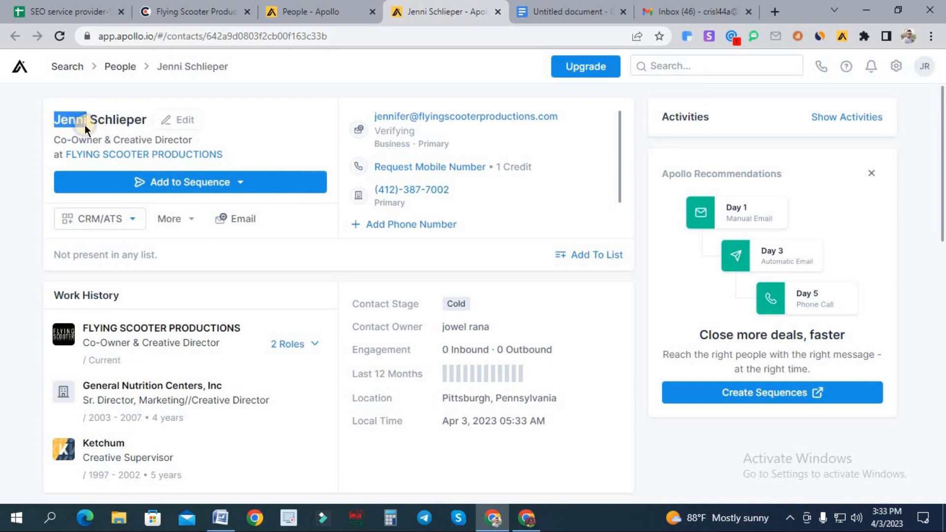
right_click(90, 126)
click(101, 131)
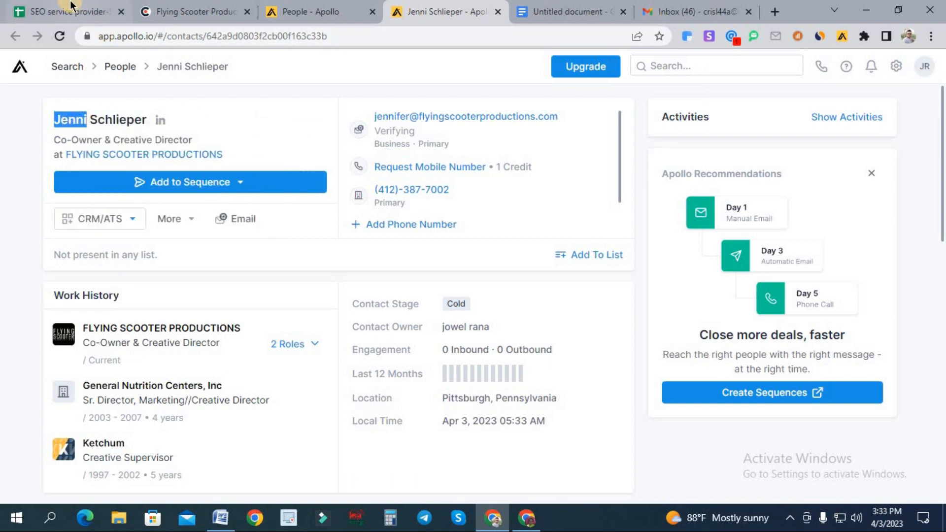
- In the leads spreadsheet, paste the contact's first name into J2 and last name into K2 from the clipboard history
click(71, 7)
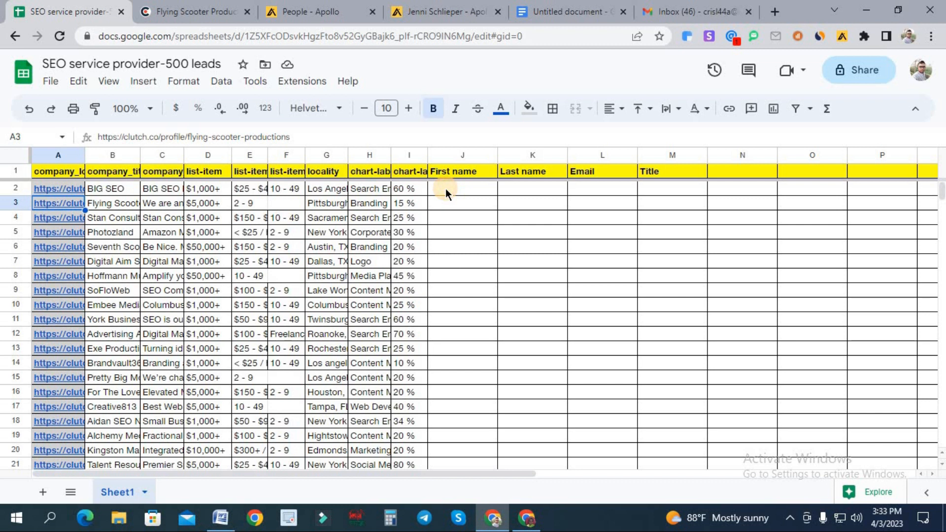
click(446, 193)
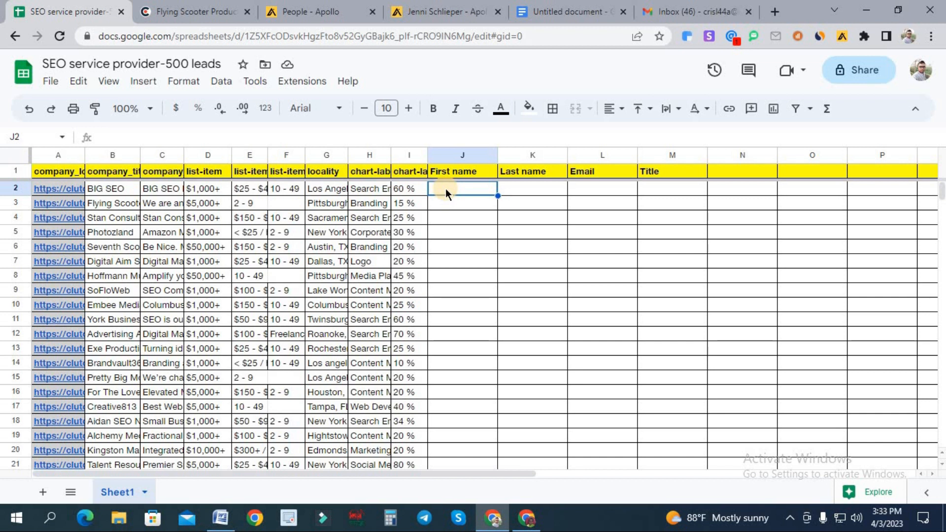
key(super+v)
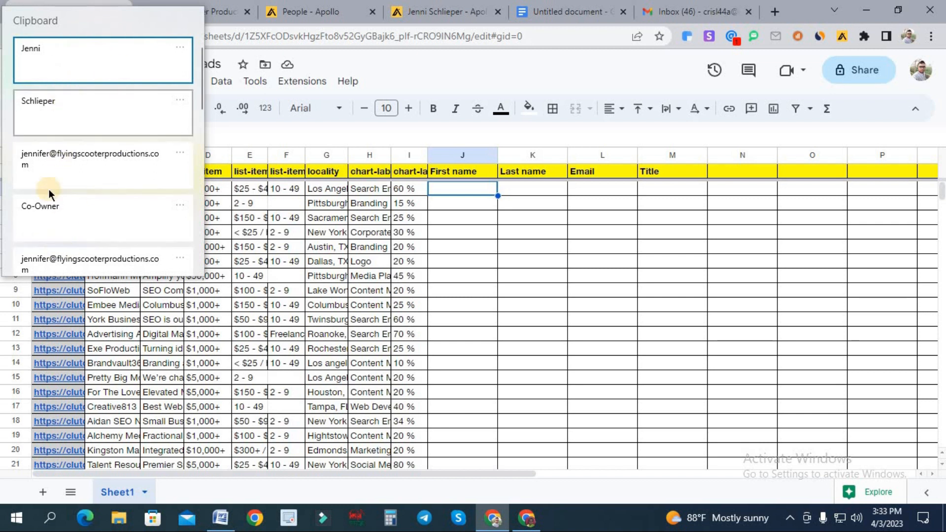
click(78, 57)
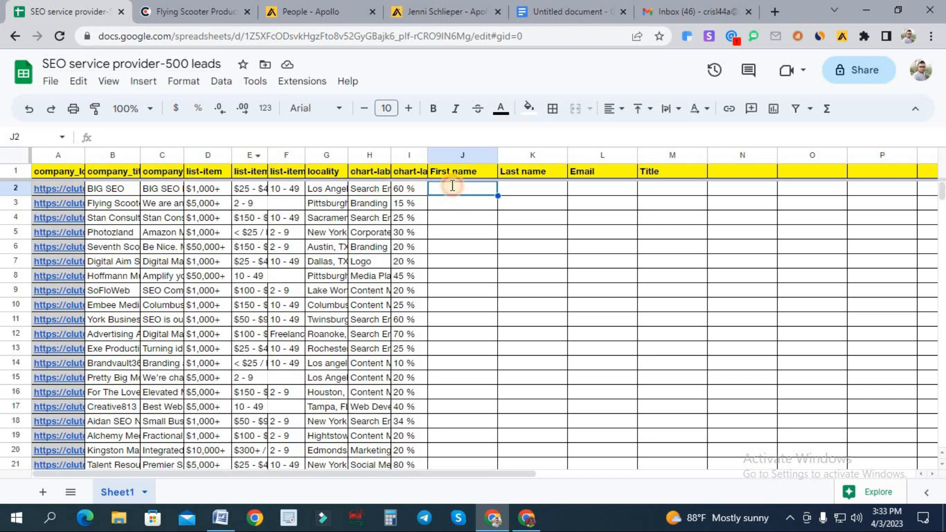
double_click(465, 193)
key(super+v)
click(472, 241)
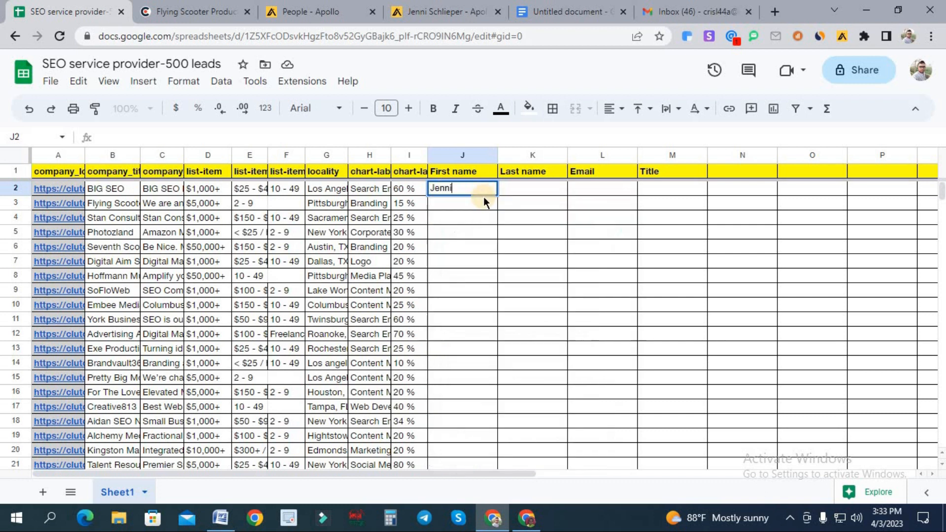
double_click(518, 188)
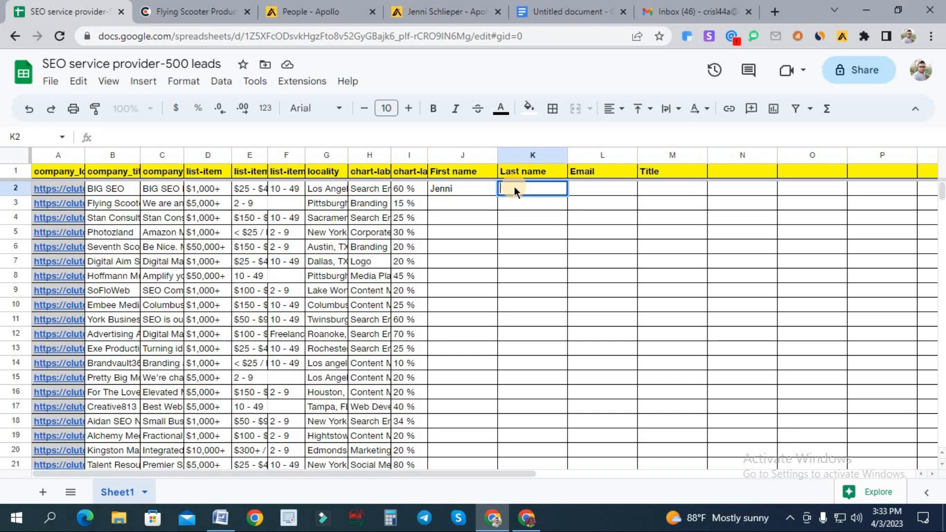
key(super+v)
click(552, 298)
- Paste the contact's email into L2 and the title Co-Owner into M2 from the clipboard history
double_click(588, 188)
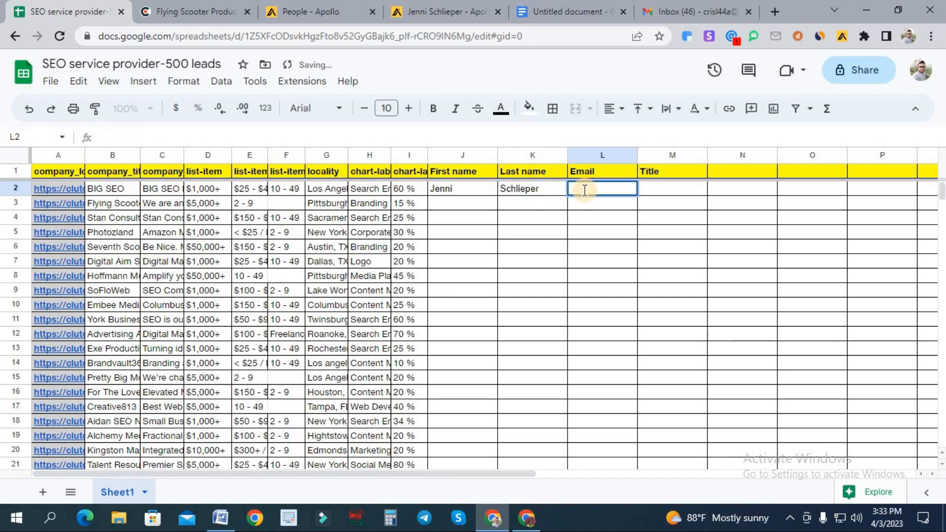
key(super+v)
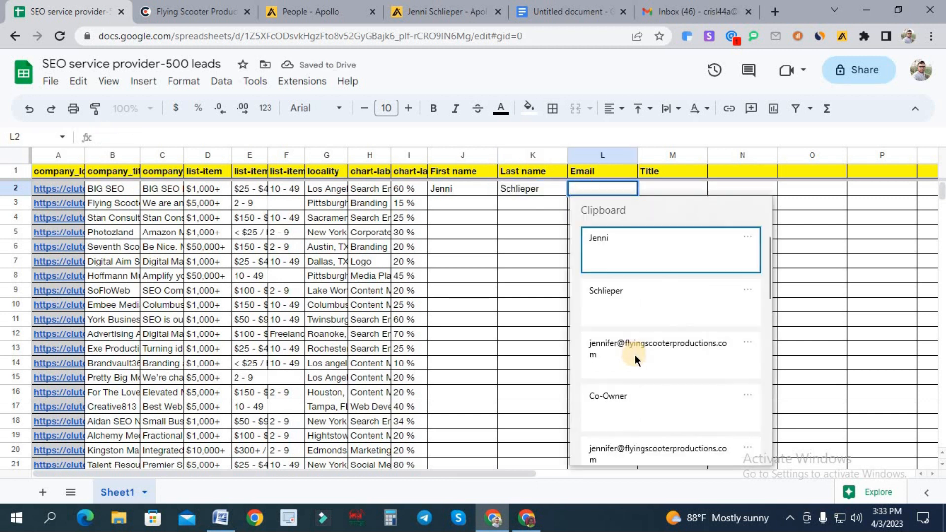
click(583, 355)
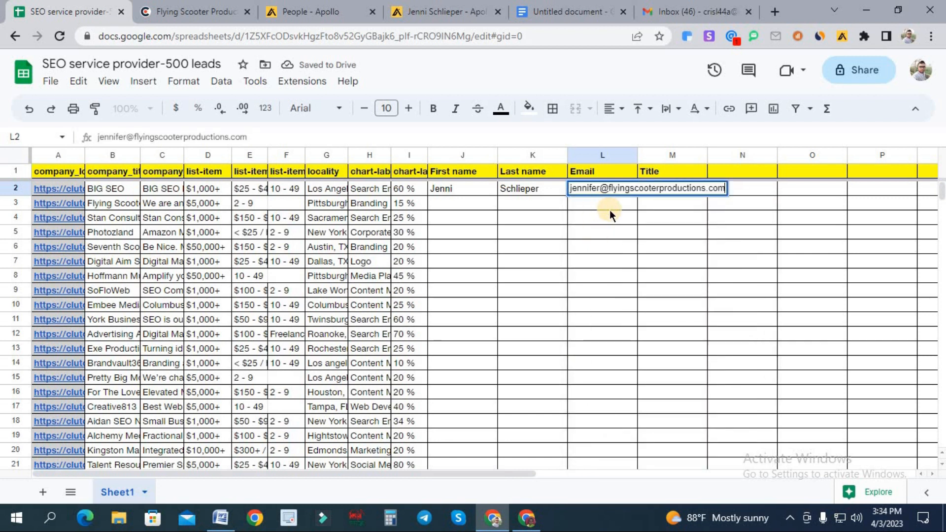
key(Return)
double_click(663, 188)
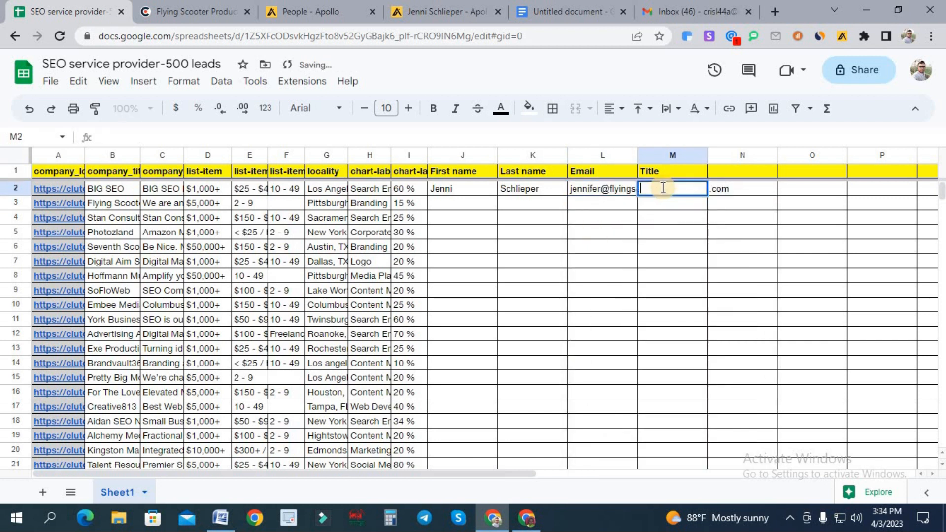
key(super+v)
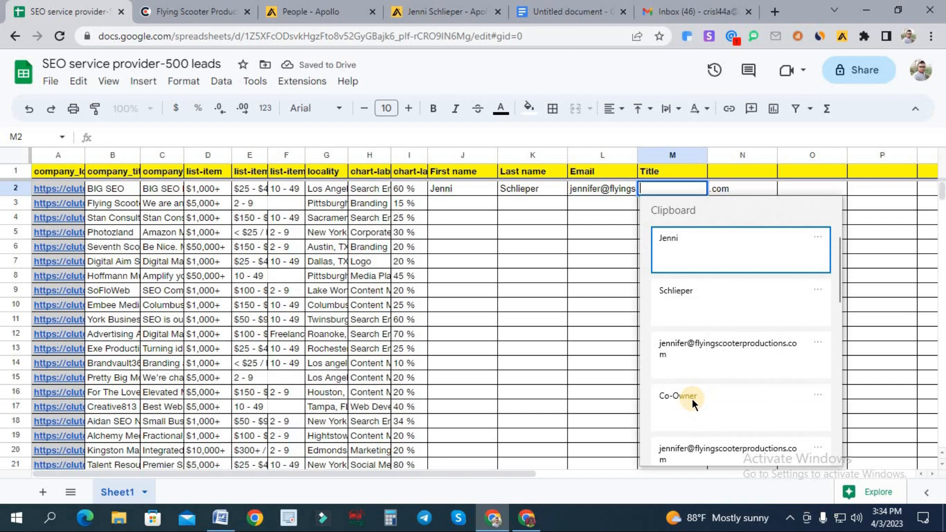
click(690, 395)
click(673, 259)
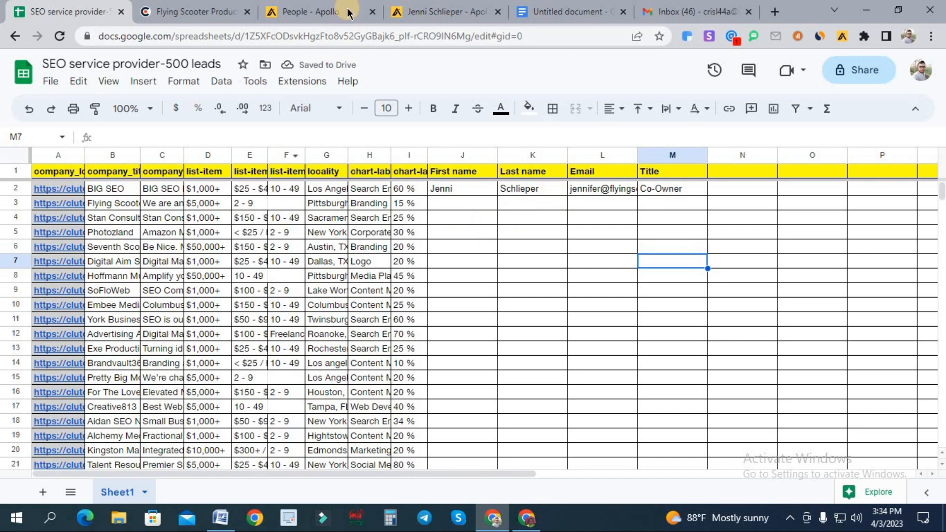
- Close the contact's Apollo profile and the Flying Scooter Clutch page, and move the contact's details from row 2 to row 3
click(497, 12)
click(248, 12)
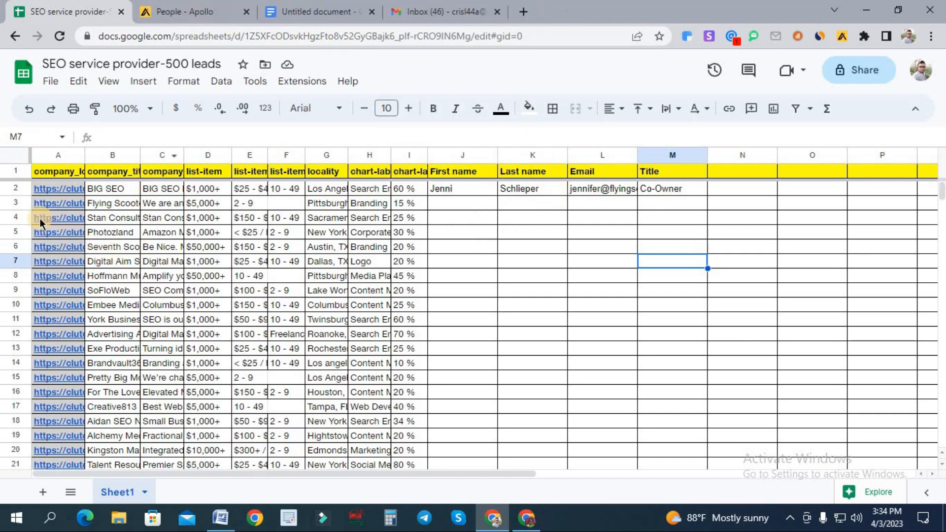
click(43, 203)
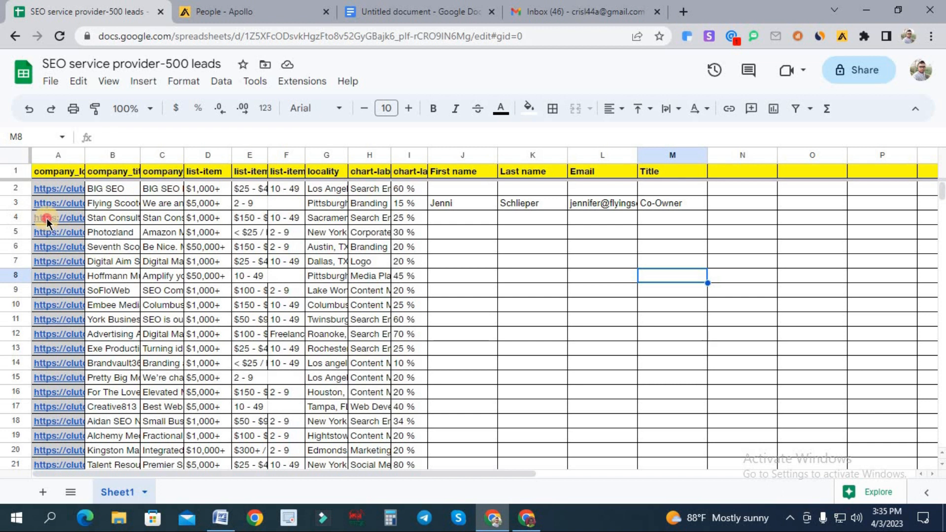
- Open the Clutch profile of Stan Consulting from row 4 of the sheet and copy its website link address
click(69, 222)
click(78, 239)
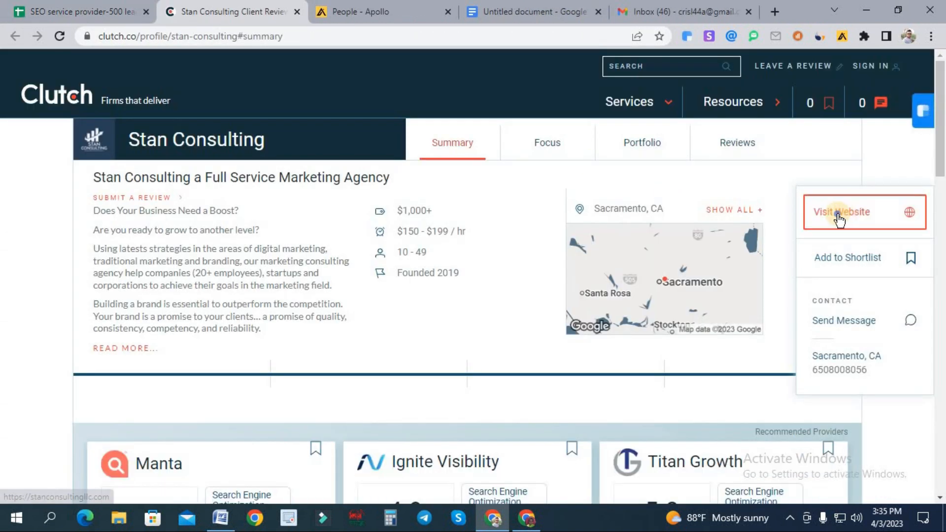
right_click(838, 212)
click(812, 312)
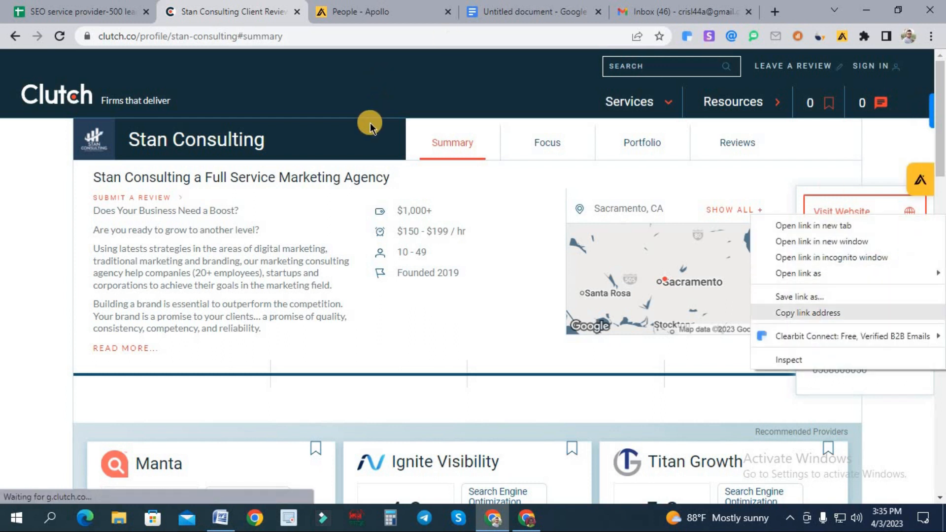
key(ctrl+Tab)
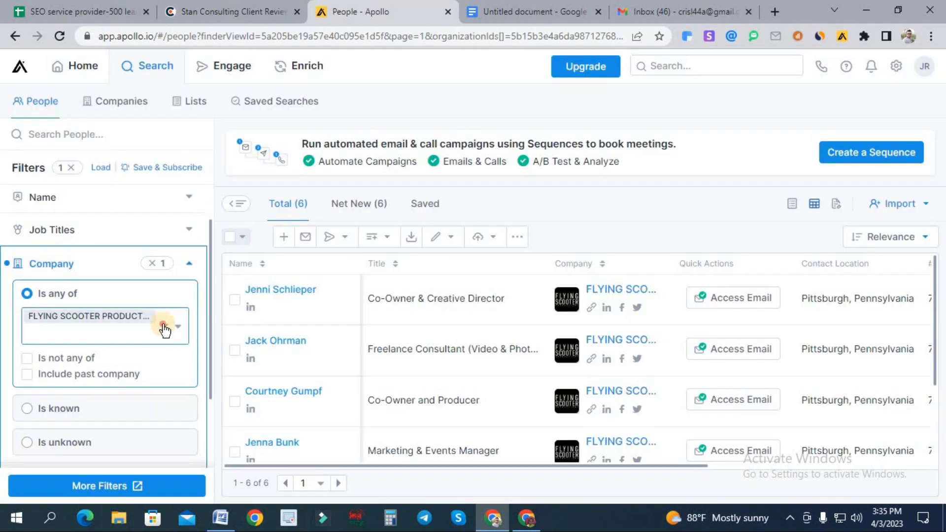
click(94, 318)
click(82, 318)
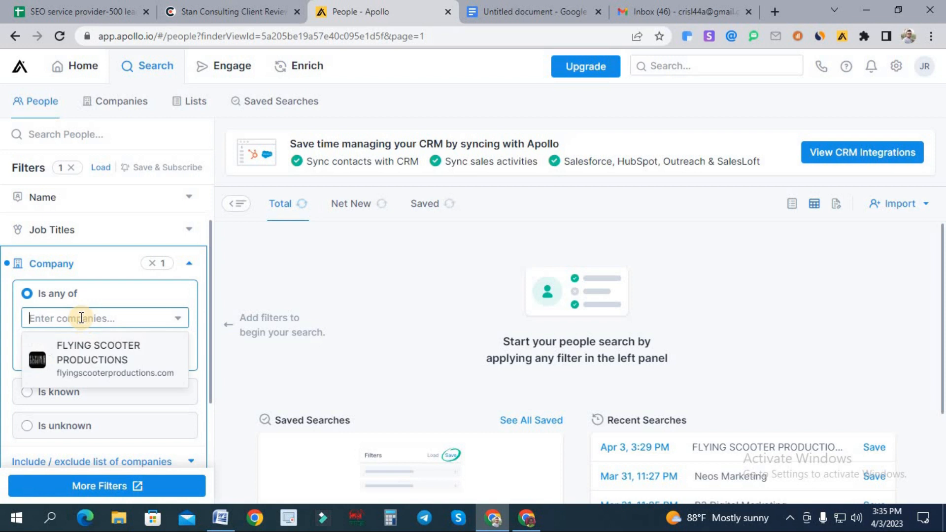
key(ctrl+v)
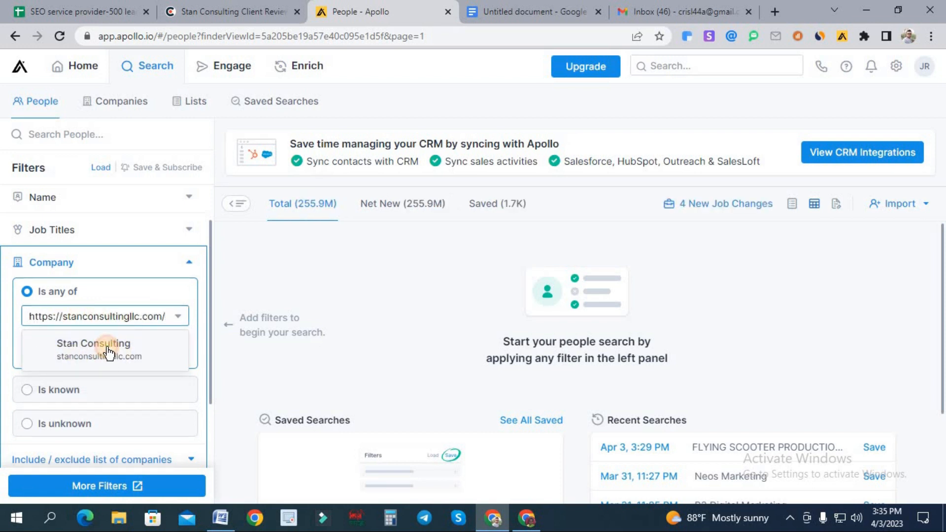
click(105, 348)
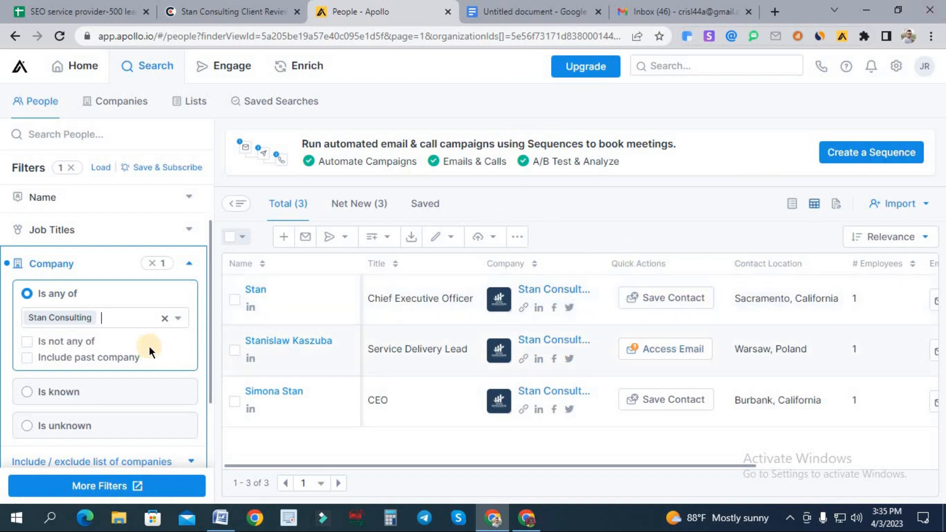
- Switch to Gmail and paste the Stan Consulting website link into the body of the open new message
click(542, 12)
click(623, 6)
right_click(507, 355)
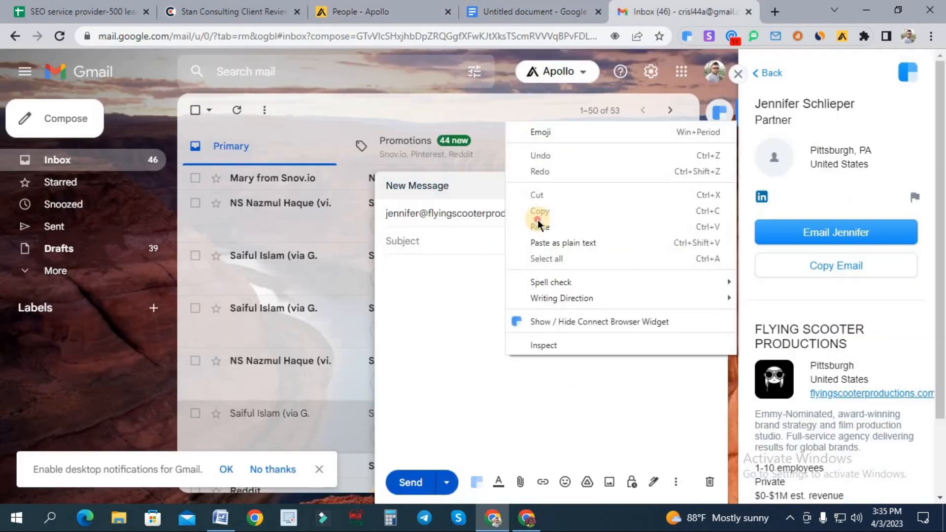
click(538, 227)
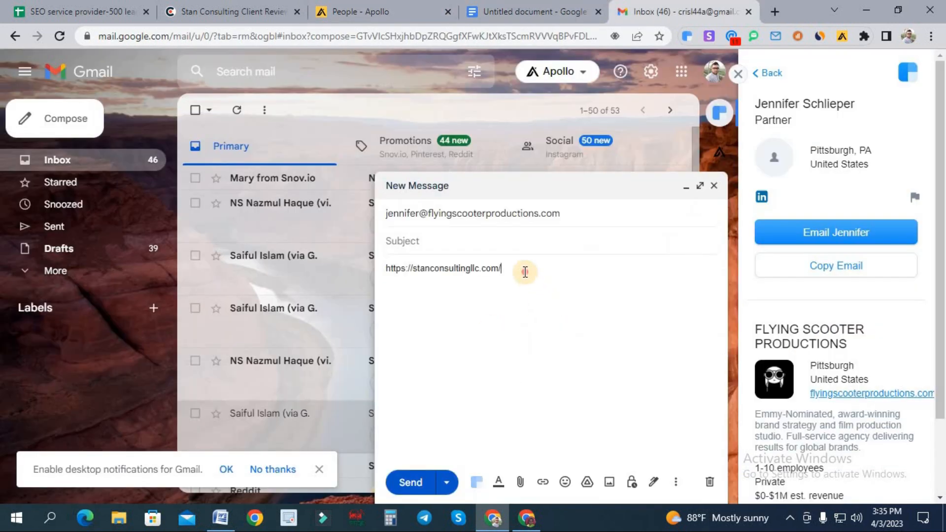
- Remove the trailing slash from the pasted link and copy only the domain stanconsultingllc.com
drag(384, 275, 517, 271)
click(511, 266)
key(BackSpace)
click(469, 269)
key(shift+Left)
key(shift+Left)
key(shift+Left)
key(shift+Left)
key(shift+Left)
key(shift+Left)
key(shift+Left)
key(shift+Left)
key(shift+Left)
key(shift+Left)
key(shift+Left)
key(shift+Left)
key(shift+Left)
key(shift+Left)
key(shift+Left)
key(shift+Left)
key(shift+Left)
key(shift+Left)
key(shift+Left)
key(shift+Left)
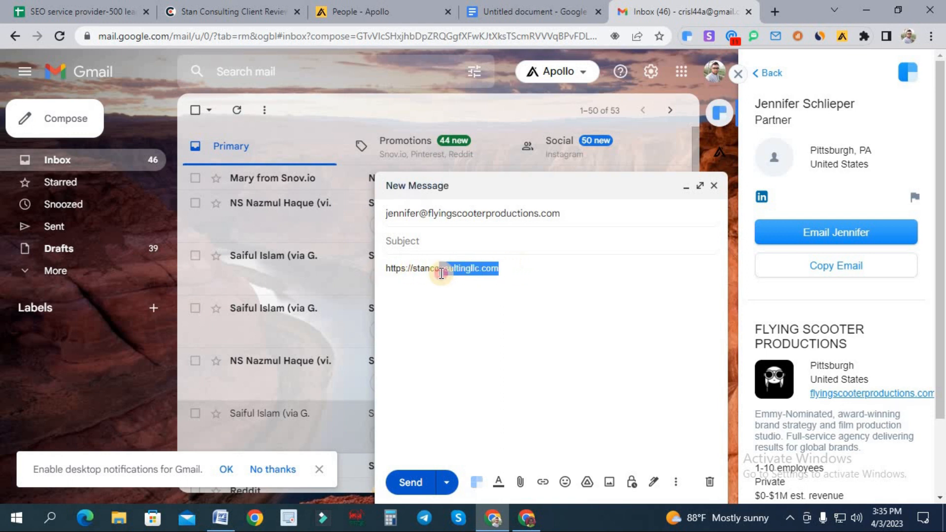
key(shift+F10)
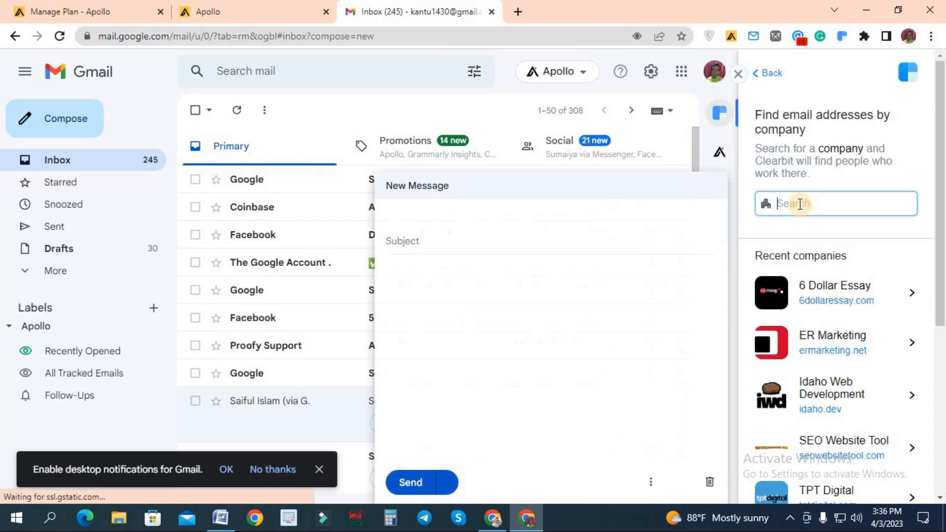
- In the other Gmail account's Clearbit Connect, search for the company stanconsultingllc.com and open Stan Consulting
click(796, 203)
right_click(793, 203)
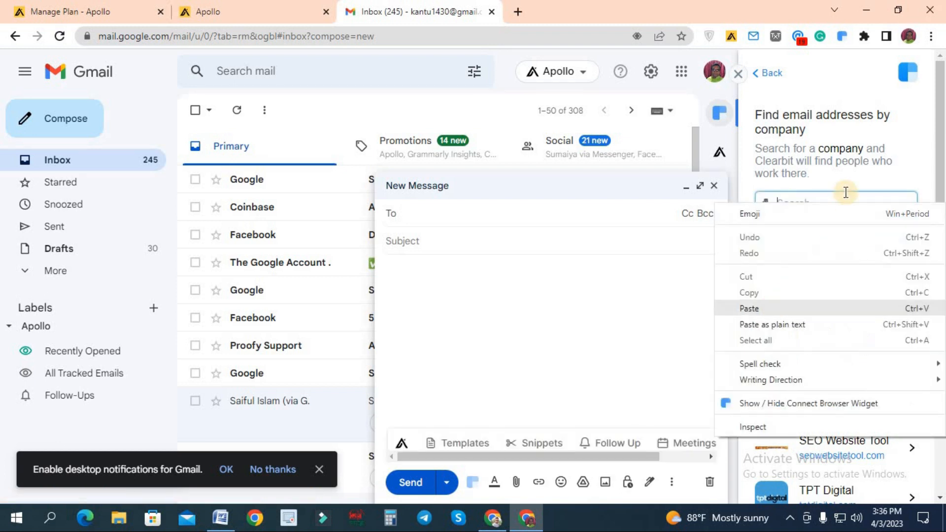
click(772, 307)
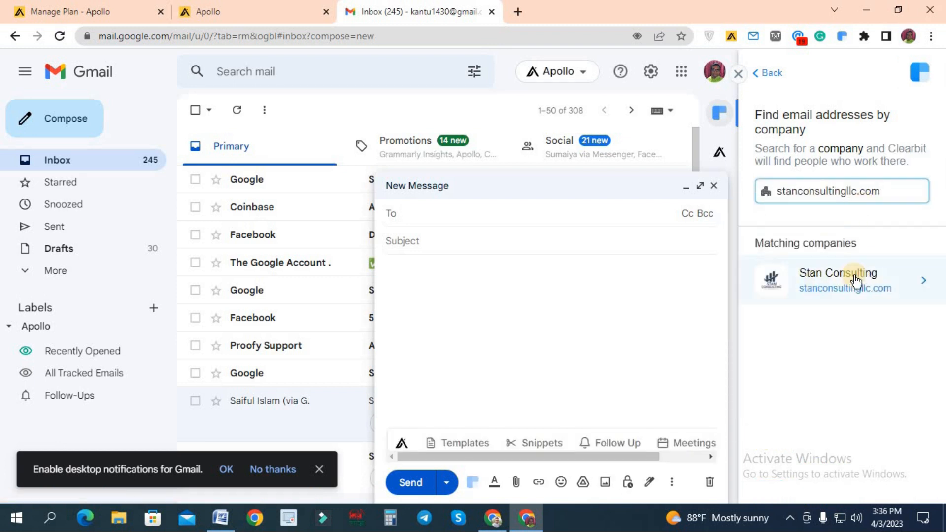
click(791, 280)
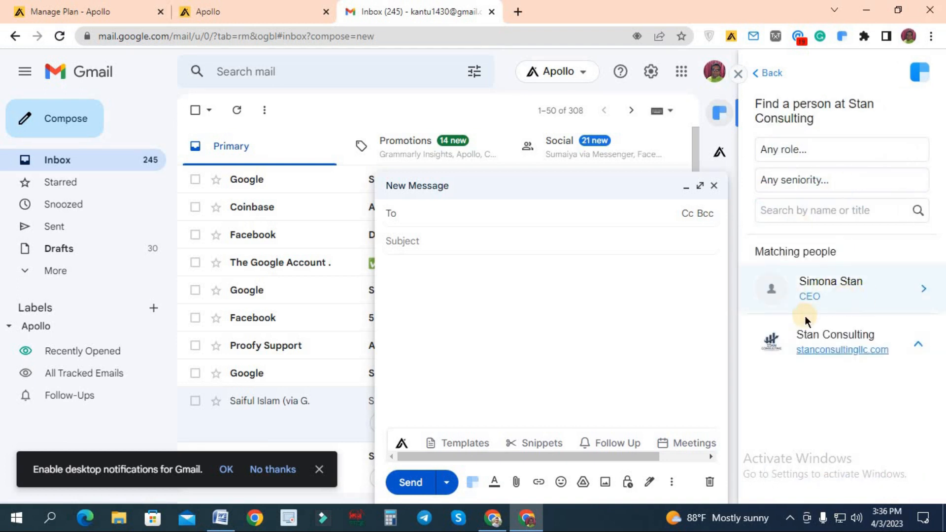
- Open the CEO's entry at Stan Consulting, get the email for 1 credit, and copy it
click(834, 293)
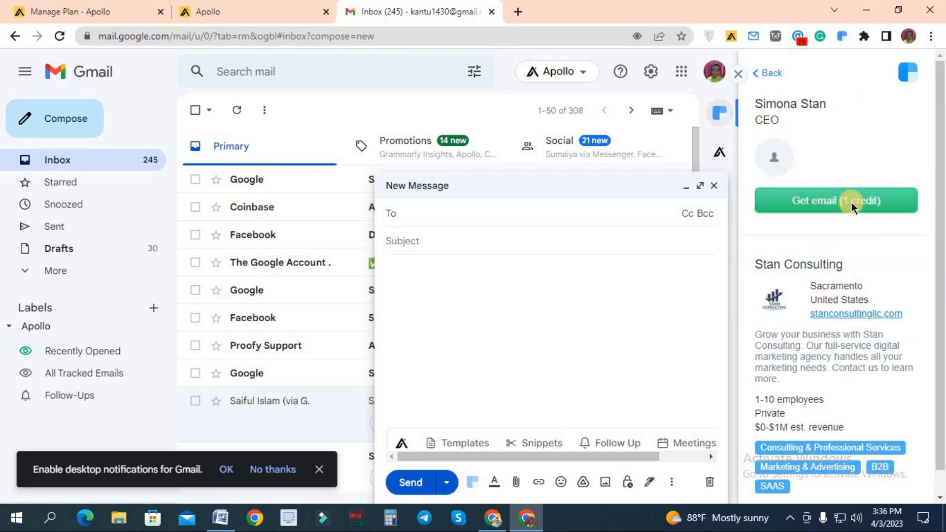
click(851, 202)
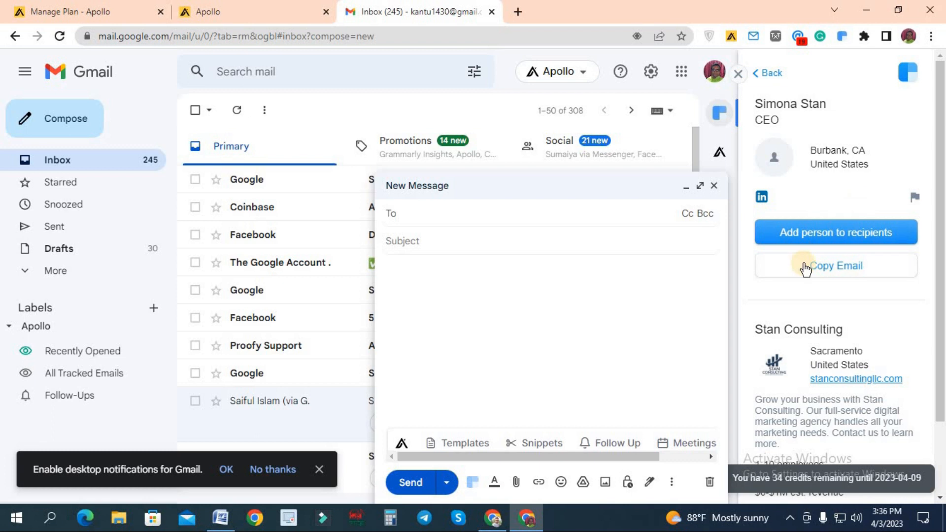
click(831, 274)
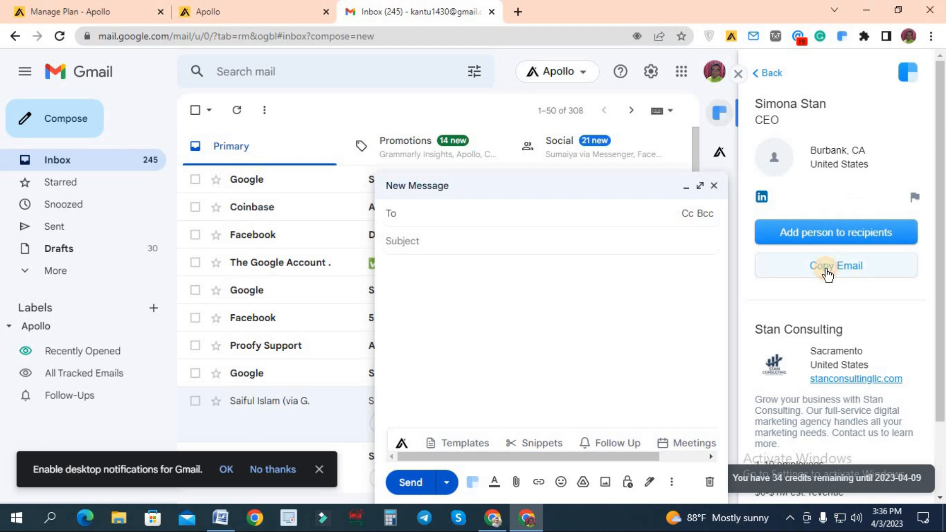
- Copy the Stan Consulting CEO's email and paste it into the Email cell L4 of the leads sheet
click(828, 274)
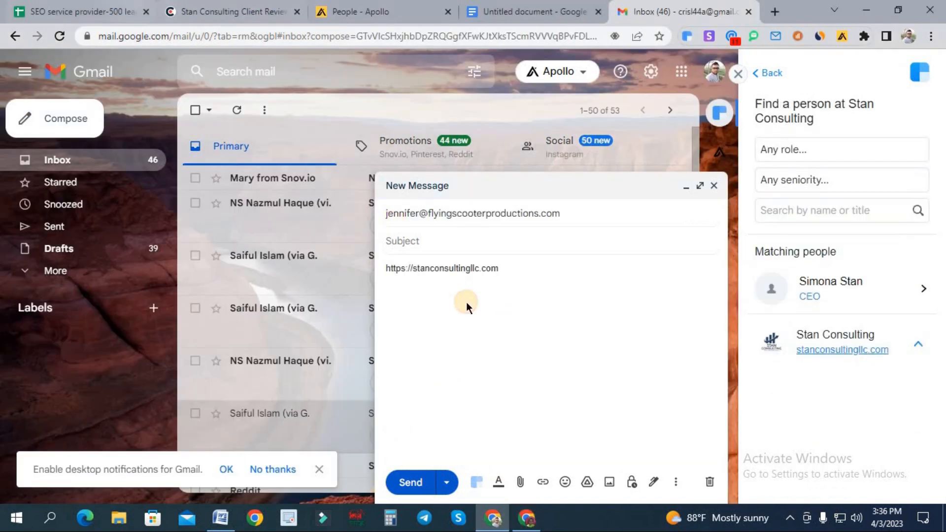
key(ctrl+1)
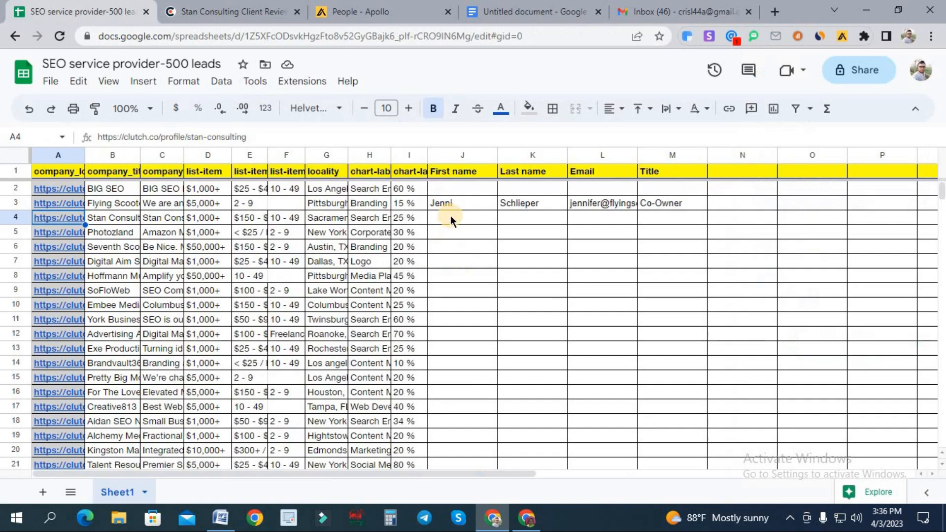
double_click(585, 219)
right_click(584, 219)
click(616, 324)
click(585, 243)
- Copy the title CEO from the Clearbit Connect entry and paste it into the Title cell M4 of the sheet
click(534, 510)
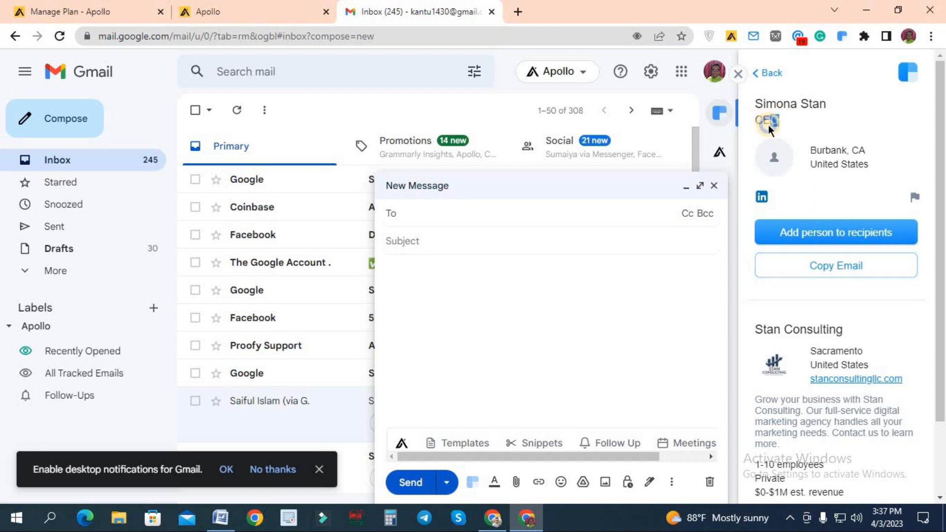
right_click(766, 123)
click(771, 133)
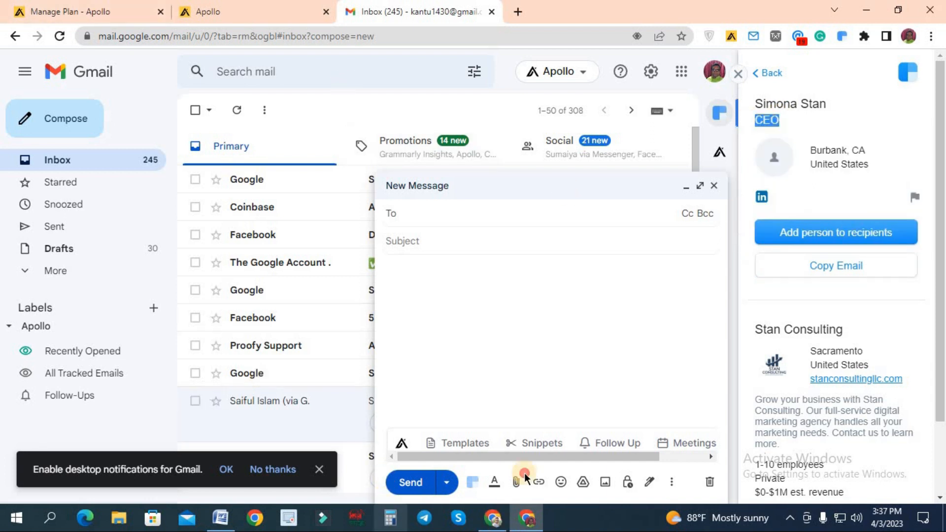
key(alt+Tab)
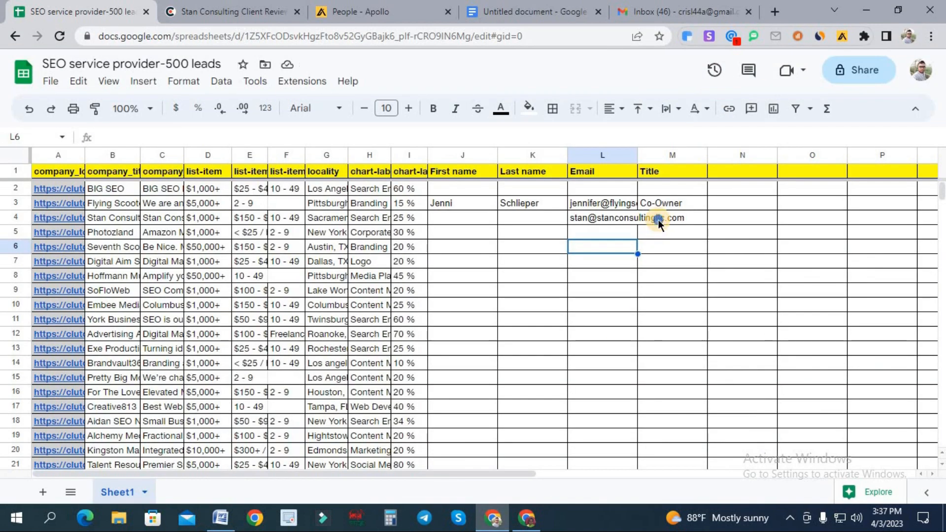
double_click(661, 218)
right_click(659, 219)
click(691, 324)
click(697, 279)
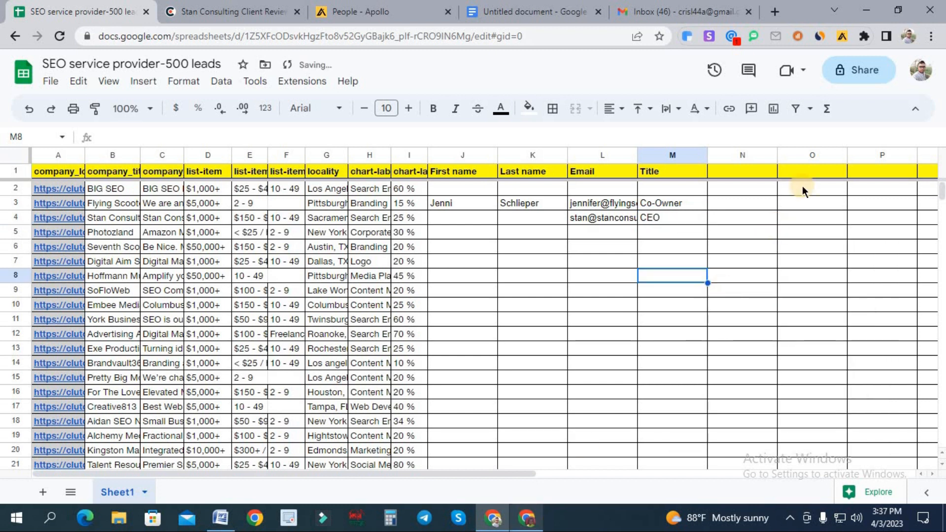
- Copy the CEO's full name from Clearbit Connect and paste it into the First name cell J4 of the sheet
key(alt+Tab)
drag(827, 104, 774, 102)
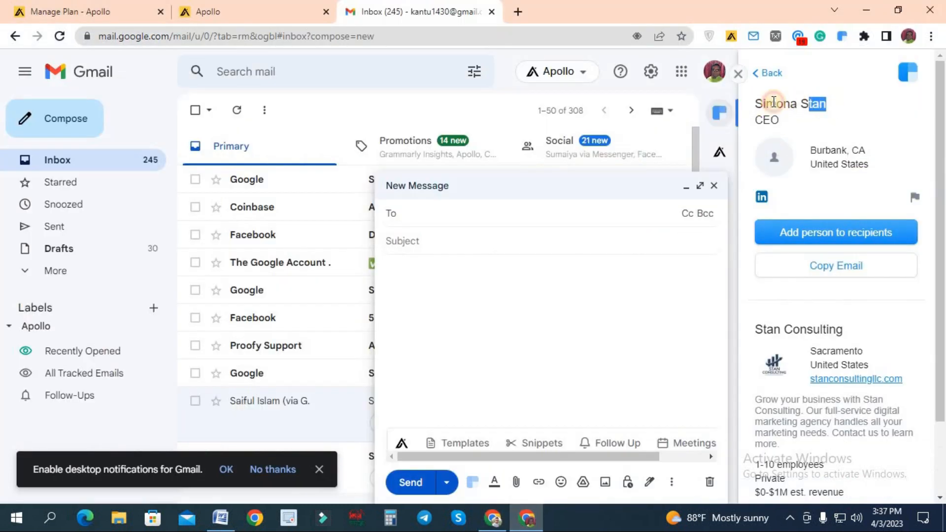
right_click(781, 104)
click(783, 114)
click(495, 518)
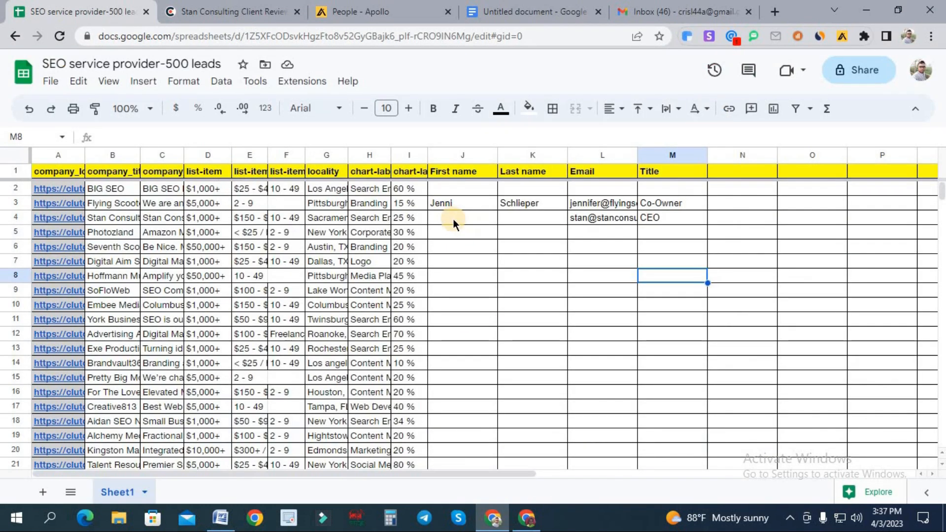
double_click(450, 217)
right_click(452, 218)
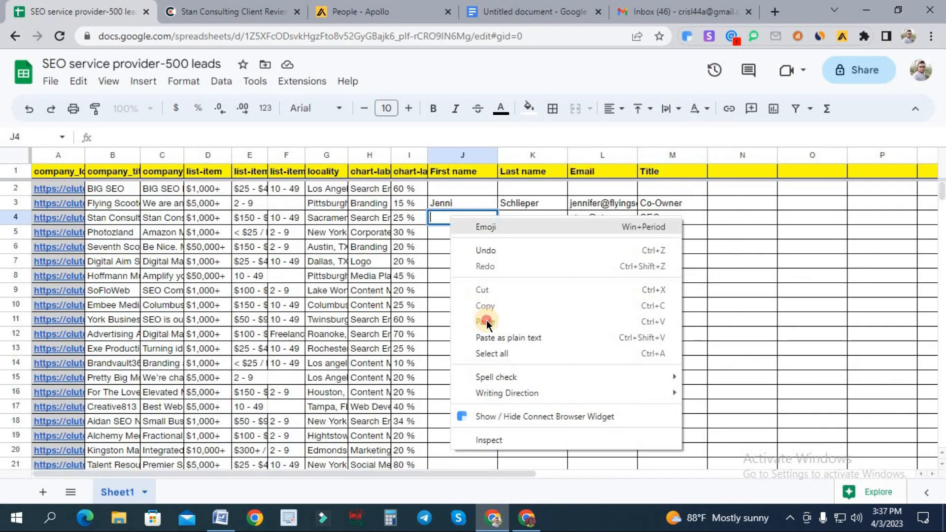
key(Return)
- Cut the surname out of cell J4 and paste it into the Last name cell K4
double_click(129, 135)
right_click(141, 137)
click(168, 169)
double_click(513, 217)
right_click(555, 329)
click(542, 323)
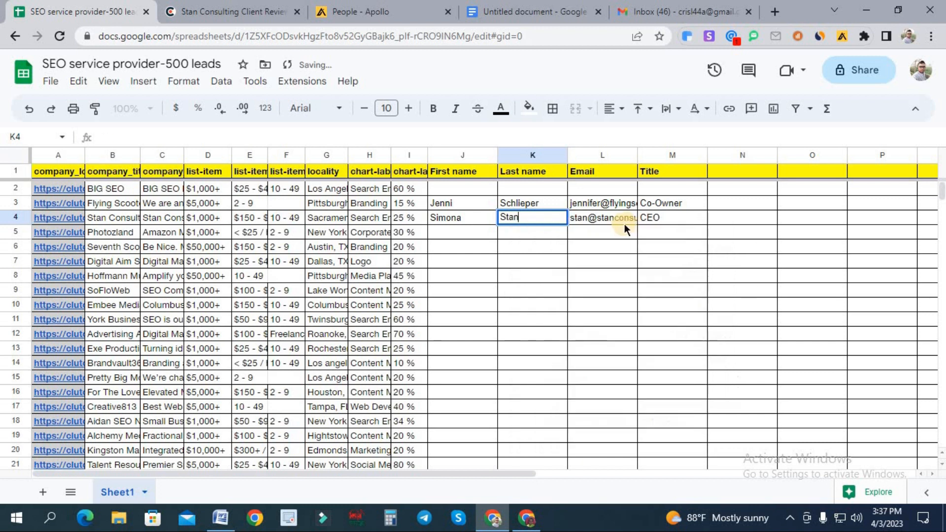
key(Return)
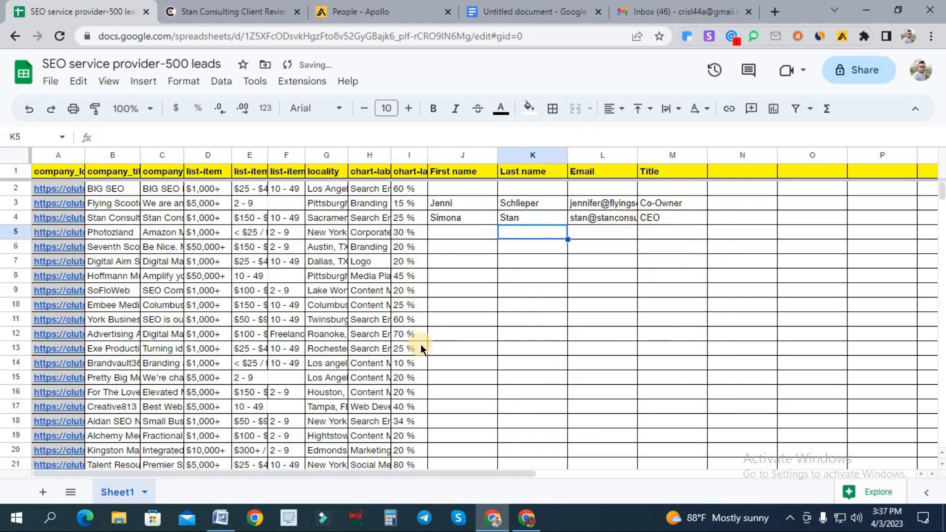
- Open the Clutch profile of Seventh Scout from the sheet's row 6 and copy the link address of its website
click(59, 246)
click(82, 270)
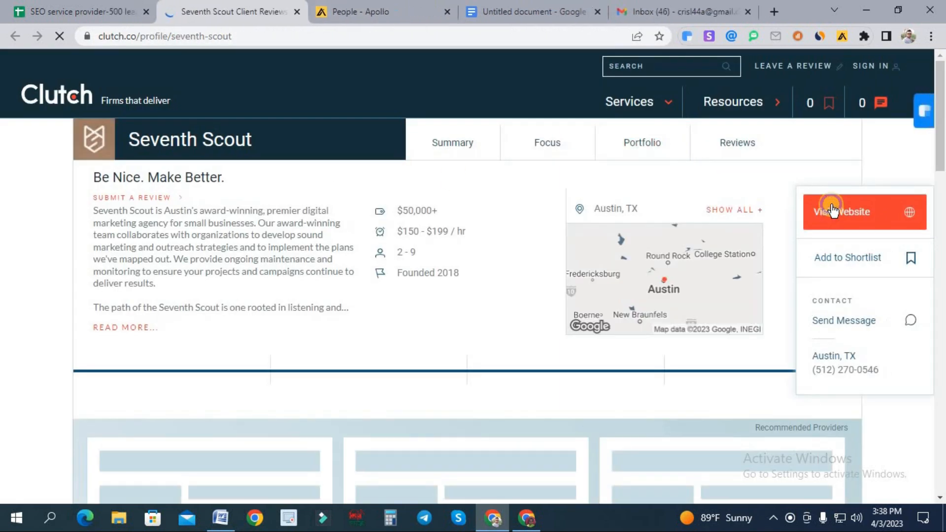
right_click(813, 208)
click(800, 305)
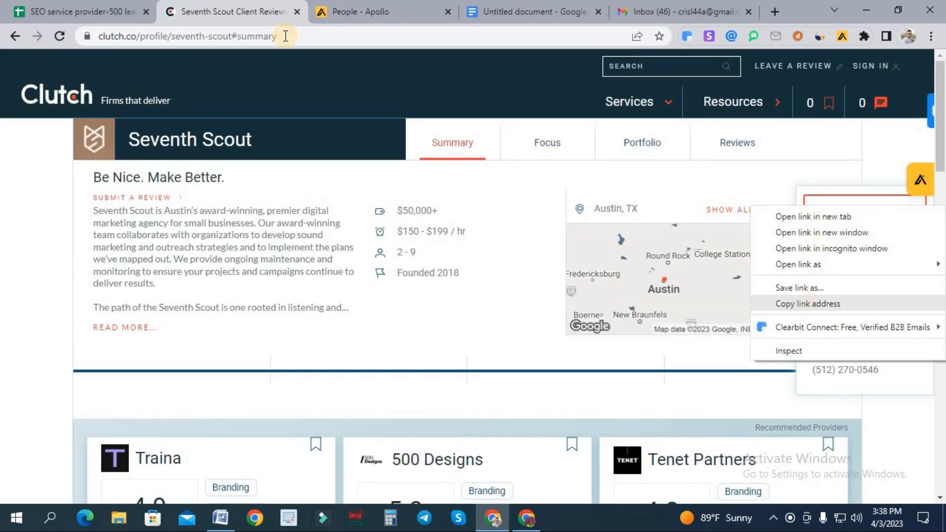
key(ctrl+Tab)
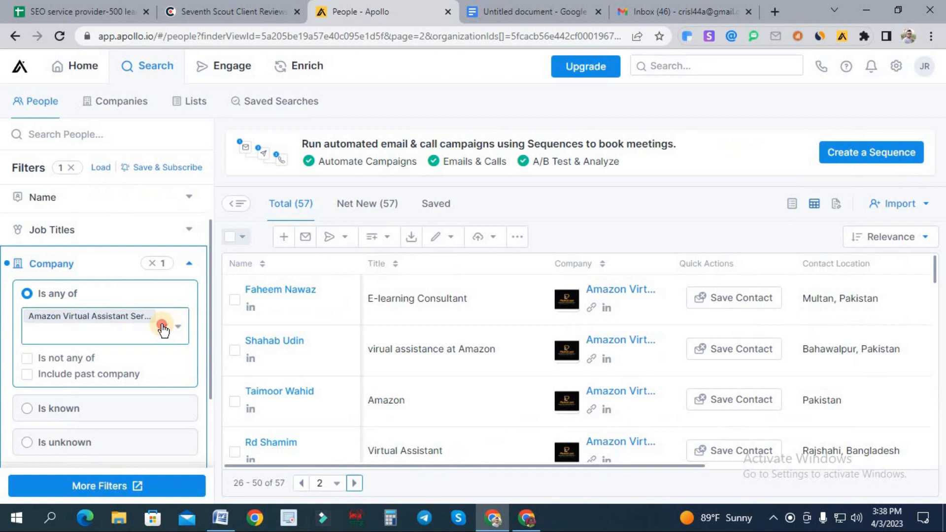
click(79, 316)
key(BackSpace)
key(ctrl+v)
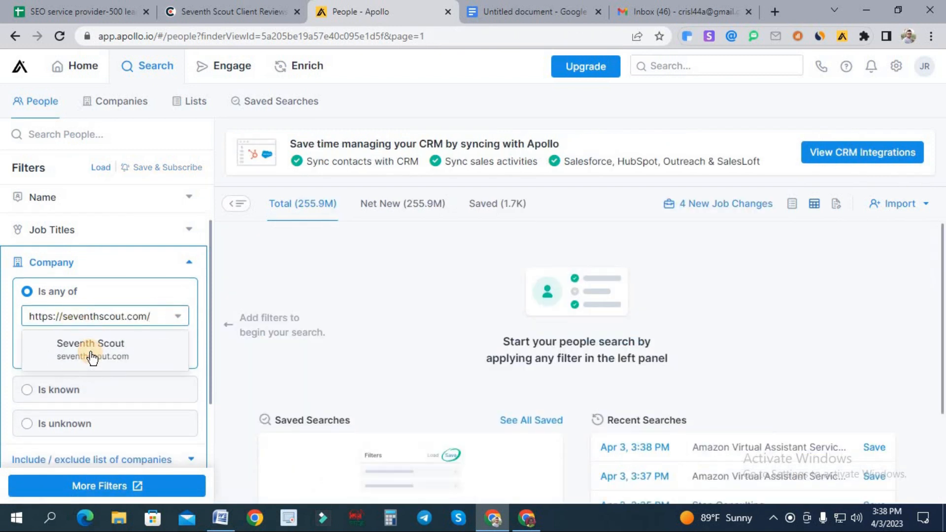
click(92, 356)
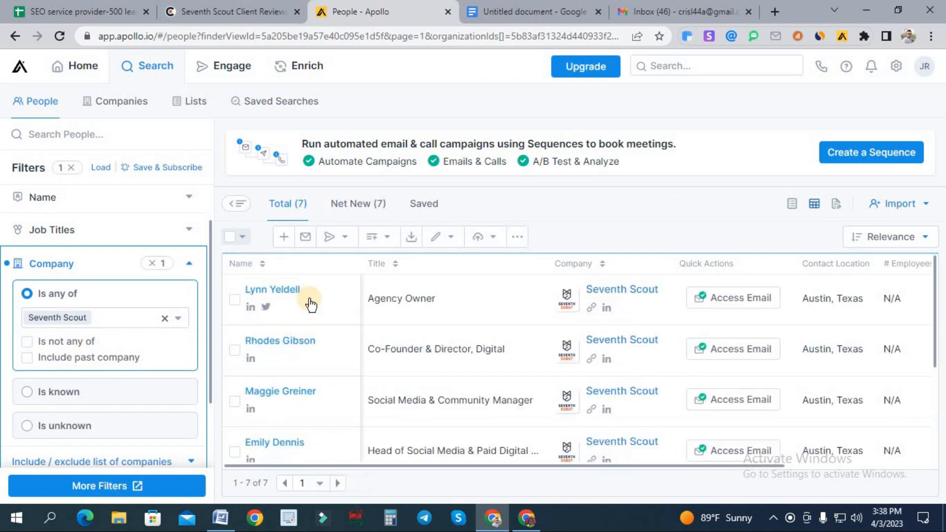
scroll(337, 320, down, 2)
scroll(337, 319, up, 2)
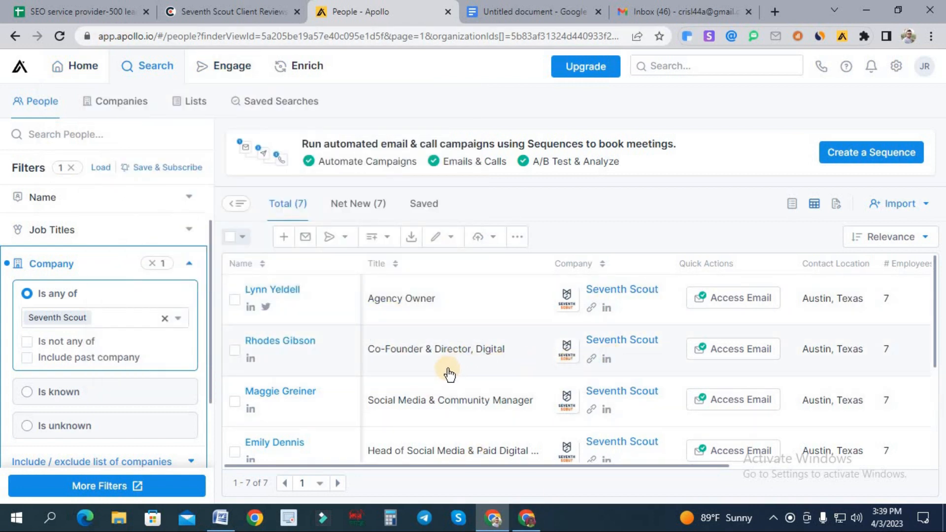
scroll(296, 359, down, 3)
scroll(285, 308, up, 3)
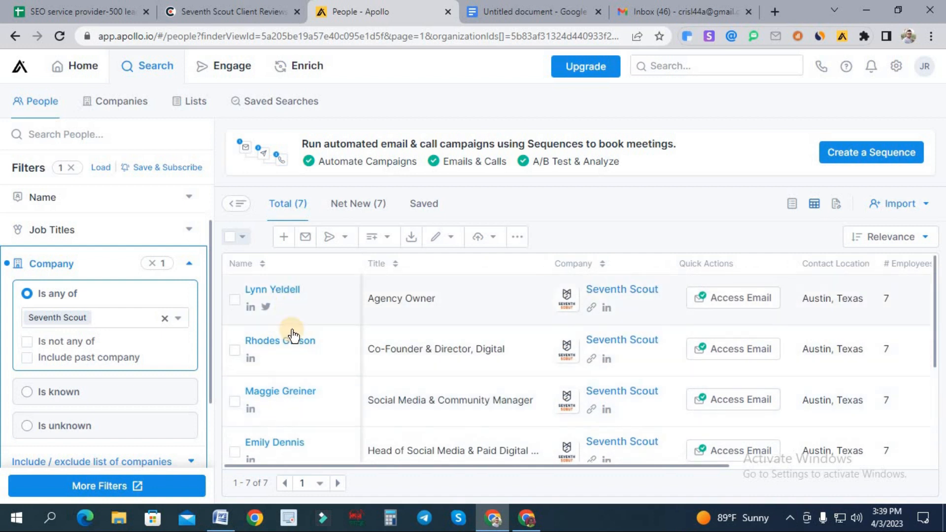
right_click(309, 351)
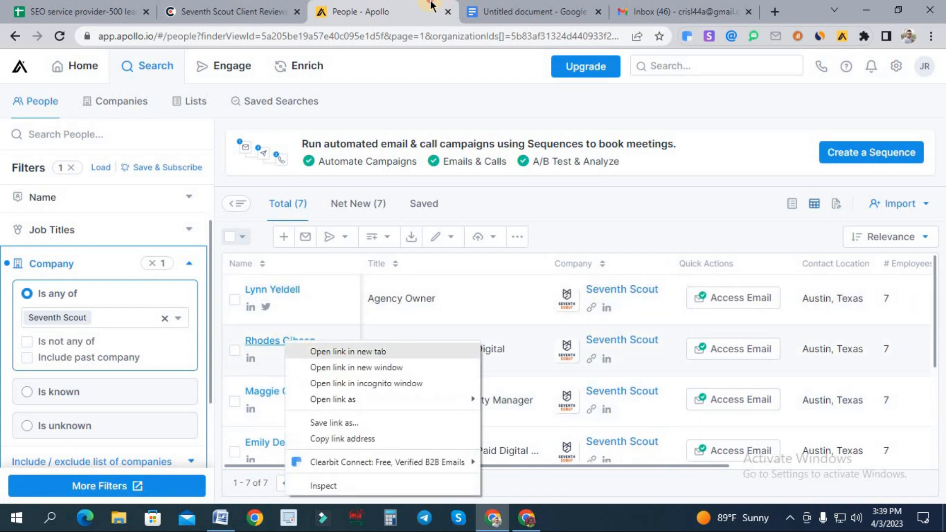
click(340, 352)
click(446, 11)
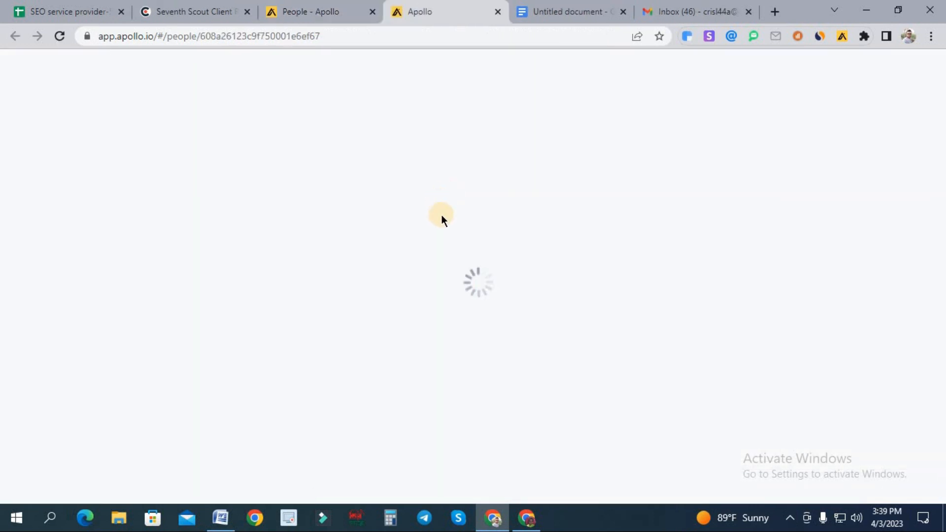
- Access the co-founder's email on the Apollo profile and copy it
click(489, 153)
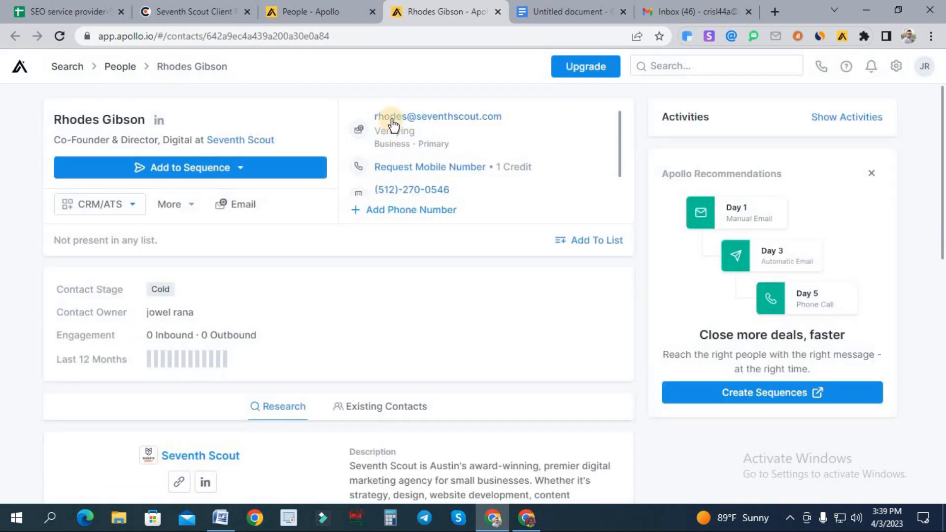
click(447, 119)
click(567, 331)
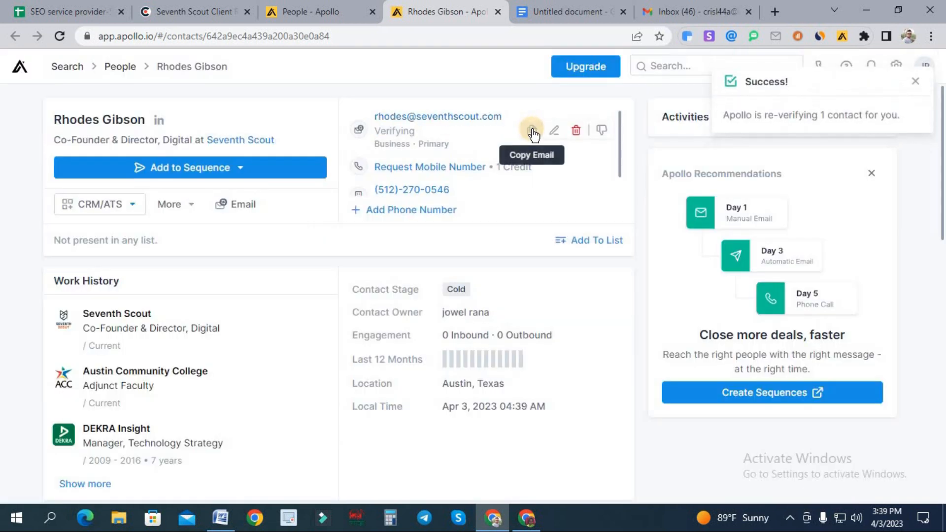
click(531, 131)
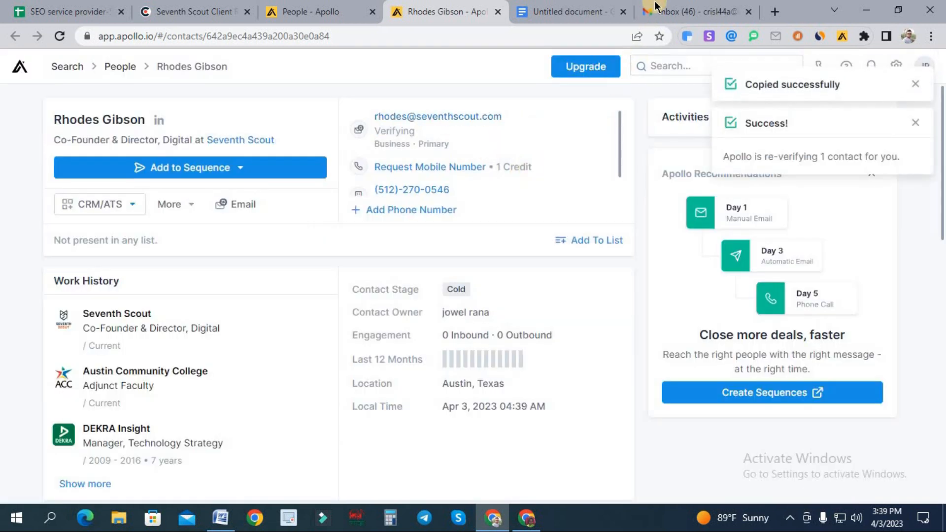
- In the Gmail draft, replace the recipient with the copied email and check the person's name and title in Clearbit Connect
click(693, 12)
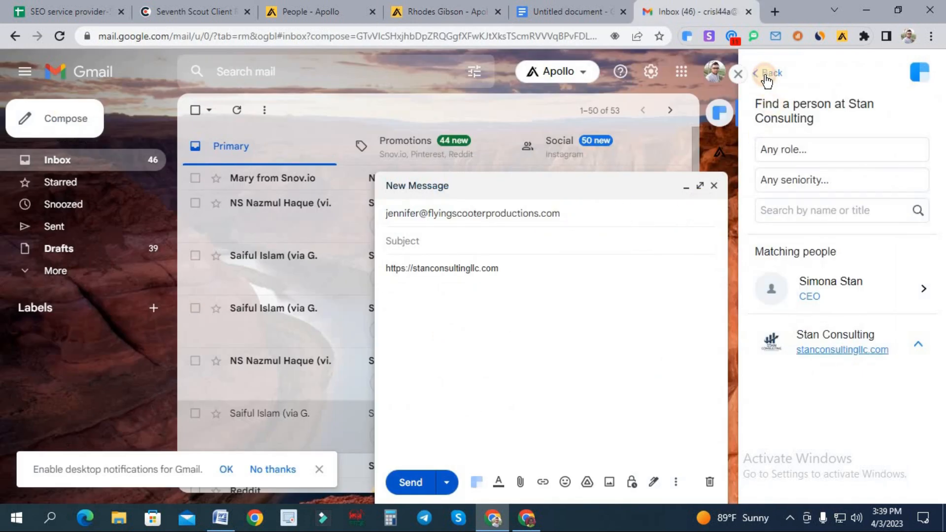
click(766, 78)
click(620, 214)
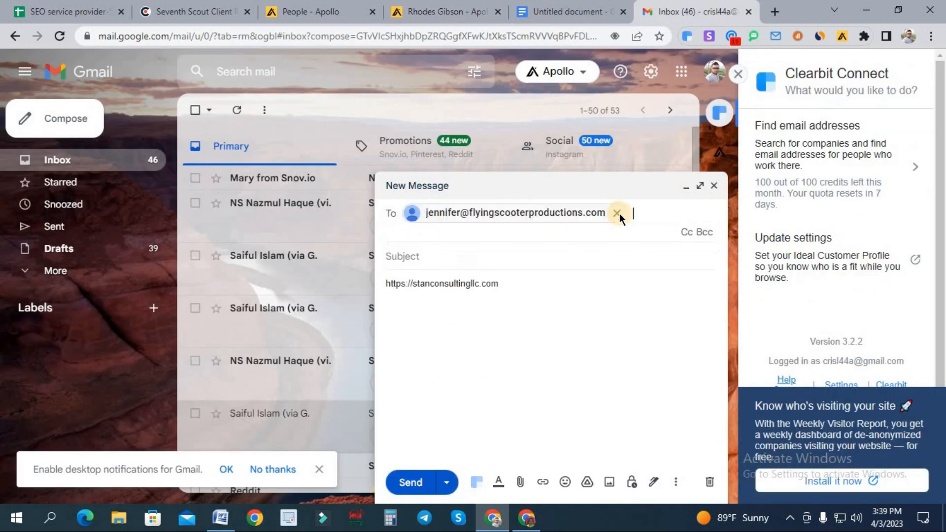
click(617, 213)
right_click(588, 212)
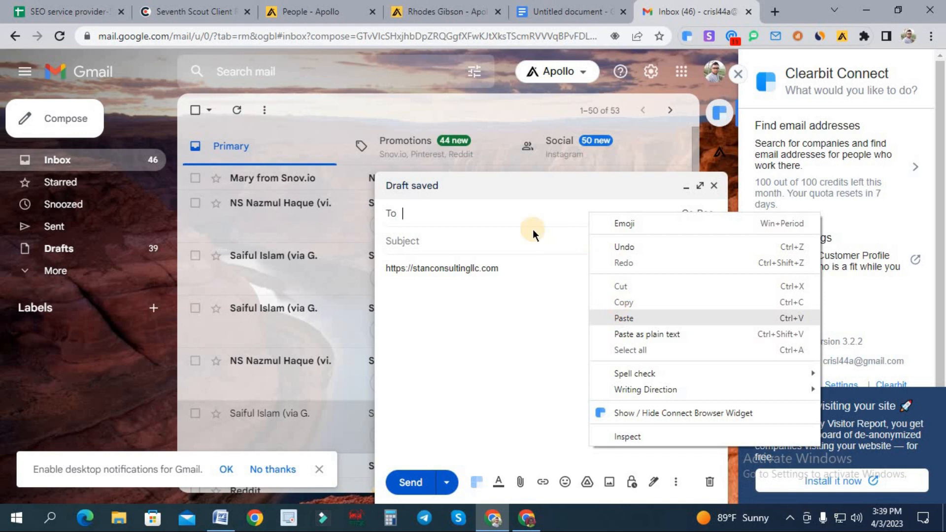
click(606, 317)
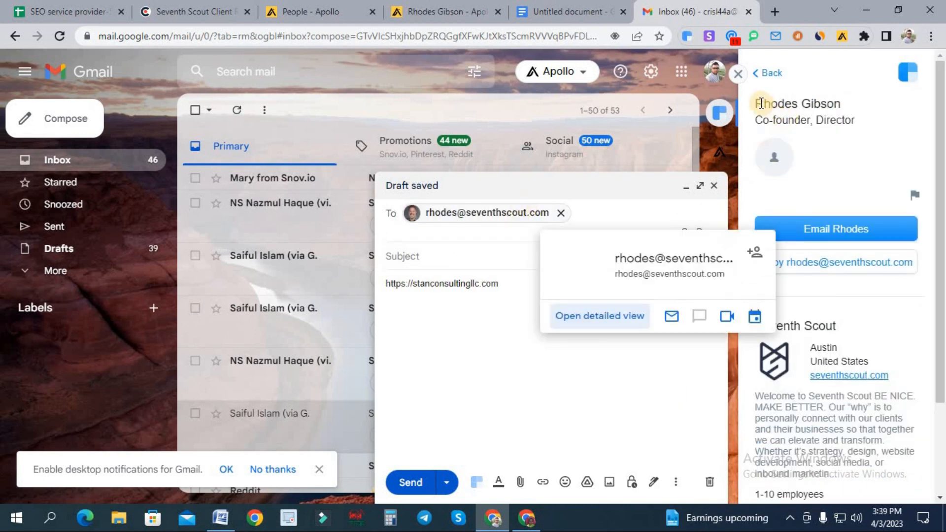
drag(869, 167, 873, 152)
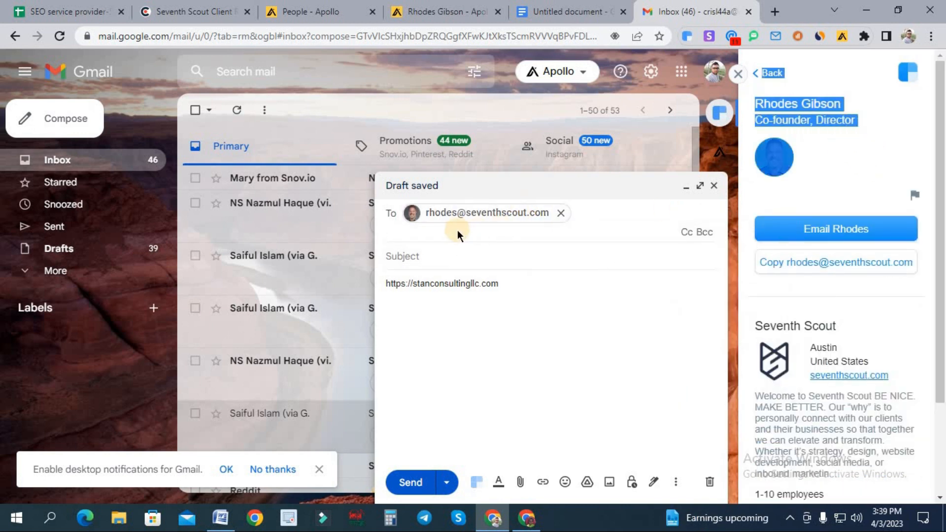
mouse_move(425, 215)
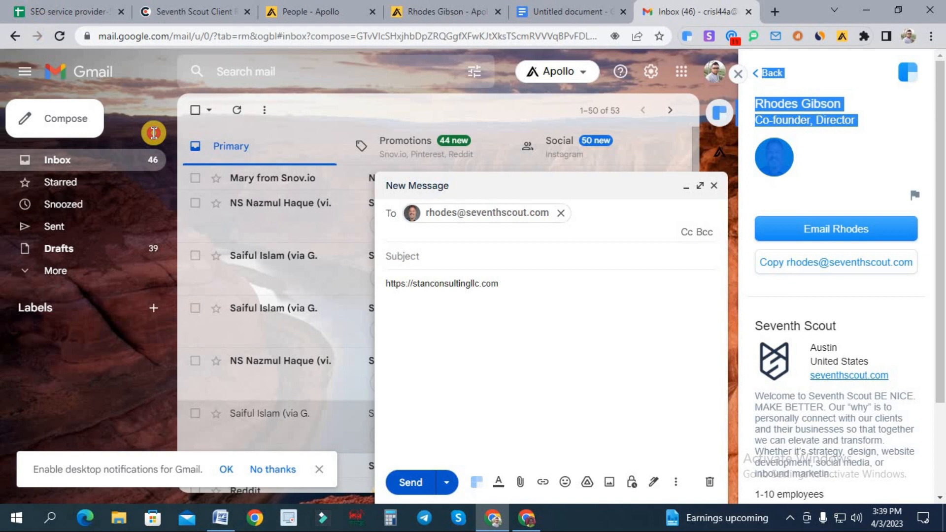
- Return to the leads sheet and paste the co-founder's email into the Email cell L6 of the Seventh Scout row
click(69, 11)
click(15, 243)
click(597, 245)
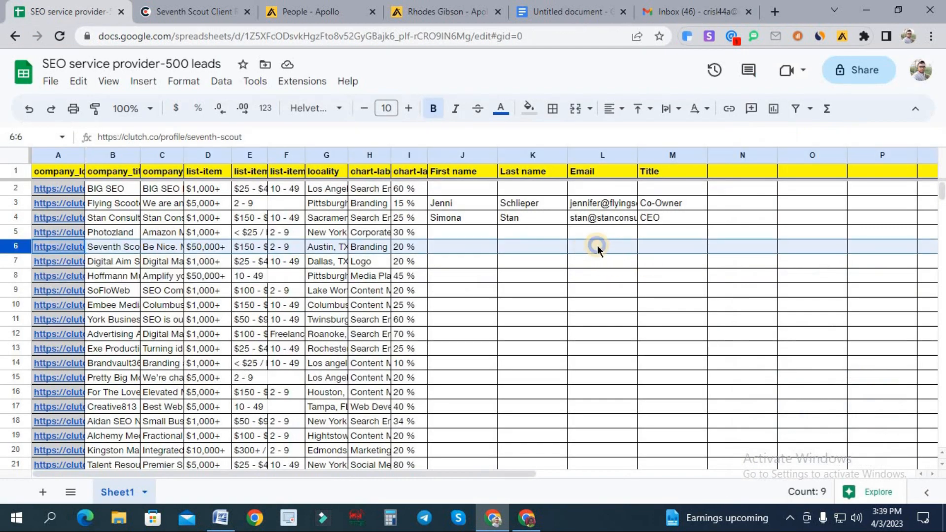
right_click(587, 246)
click(611, 351)
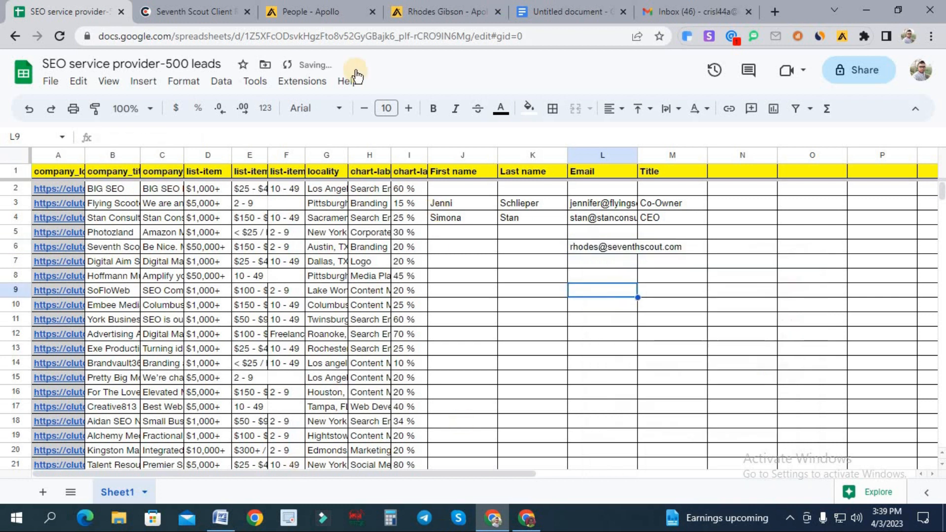
- Copy the title Co-Founder & Director from the Apollo contact page and paste it into the Title cell M6
key(ctrl+4)
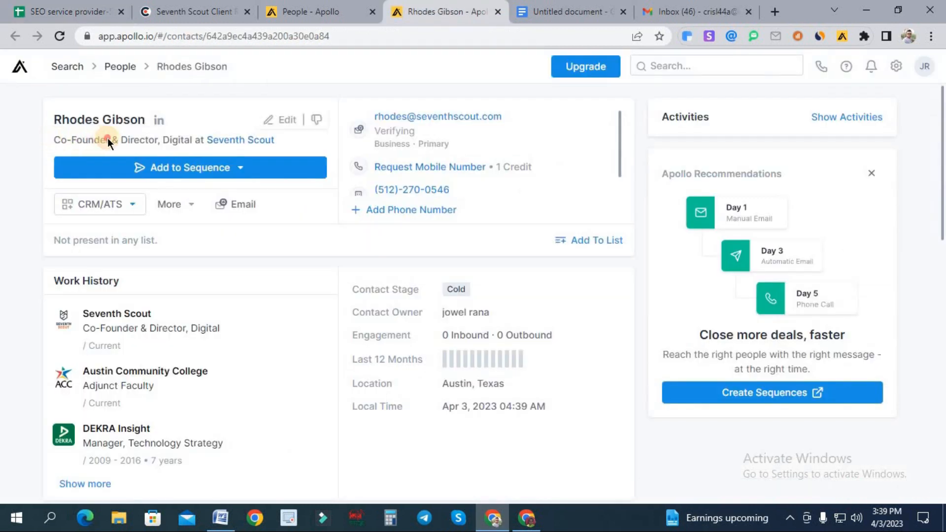
mouse_move(158, 140)
mouse_down()
mouse_move(135, 137)
mouse_move(157, 140)
mouse_up()
right_click(157, 140)
click(188, 147)
key(ctrl+1)
double_click(661, 243)
right_click(661, 244)
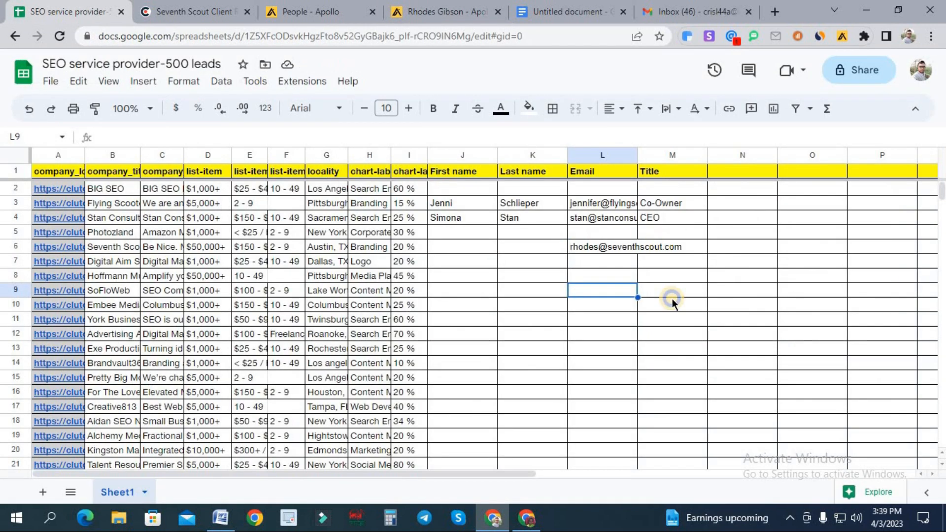
click(696, 349)
click(672, 290)
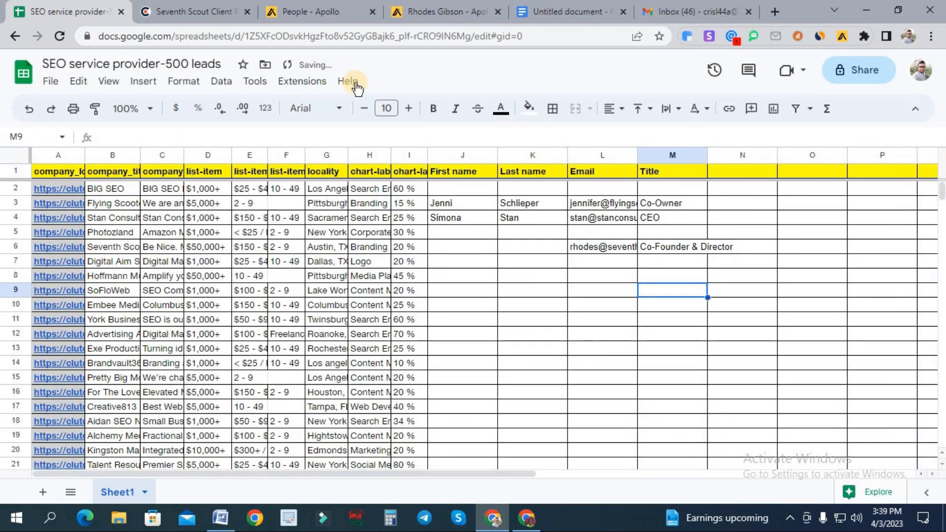
- Copy the co-founder's last name from the Apollo contact page and paste it into the Last name cell K6 of the leads sheet
key(ctrl+4)
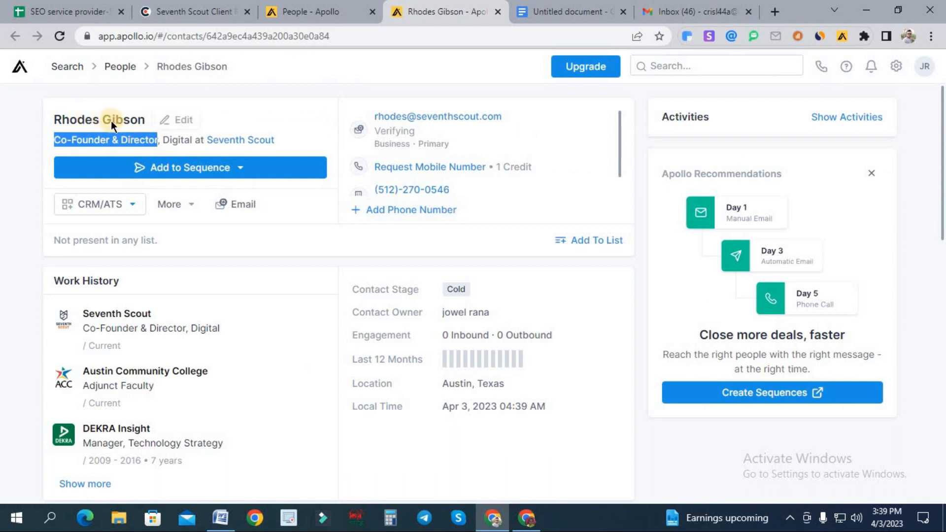
drag(138, 110, 150, 120)
right_click(150, 119)
click(178, 120)
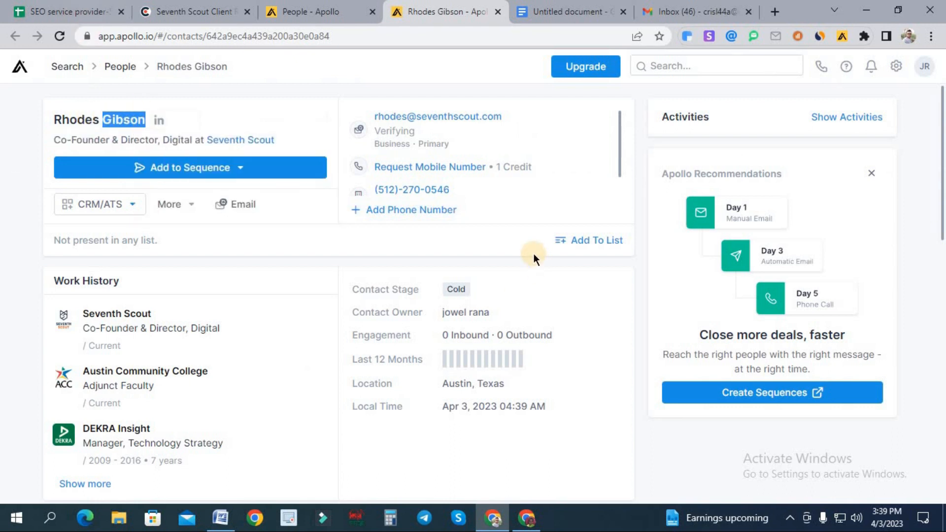
key(ctrl+1)
click(512, 247)
right_click(512, 247)
click(532, 353)
key(Return)
- Copy the co-founder's first name from the Apollo contact page and paste it into the First name cell J6
key(ctrl+4)
drag(53, 119, 84, 120)
right_click(99, 130)
click(118, 136)
key(ctrl+1)
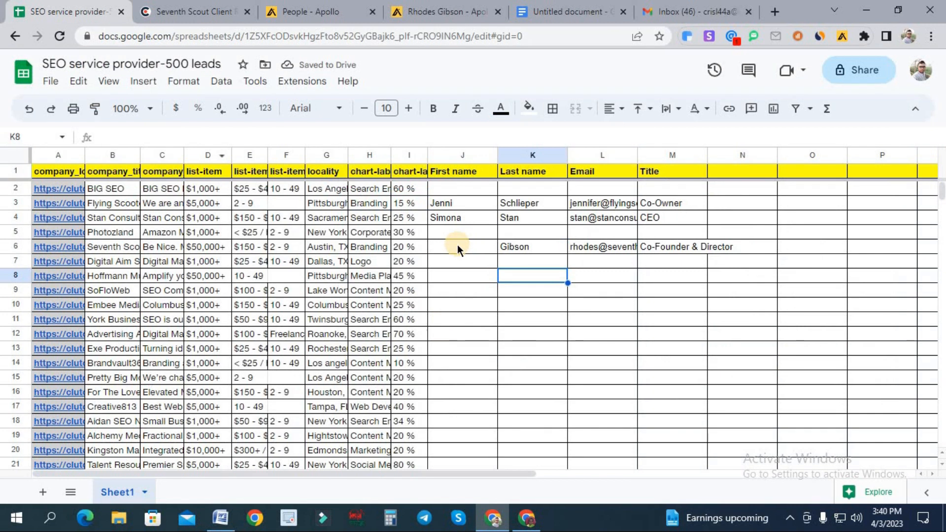
click(455, 246)
right_click(459, 246)
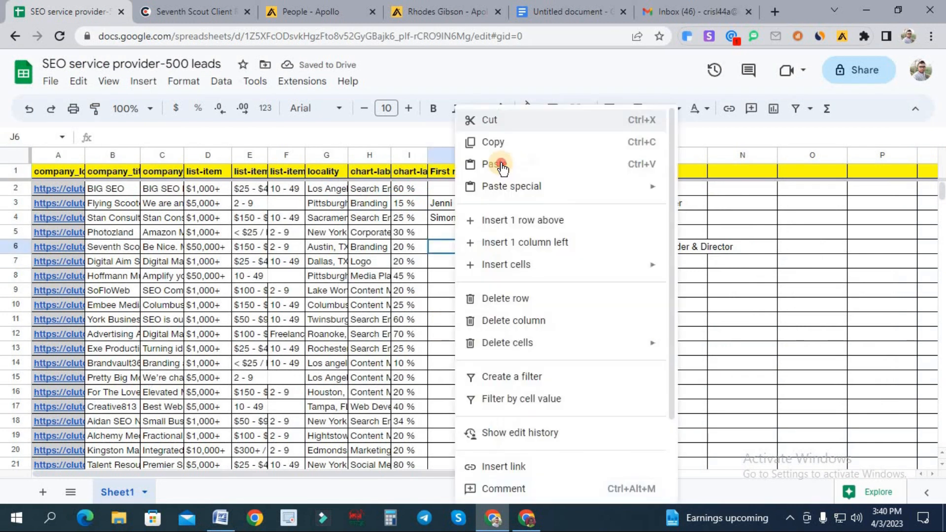
click(503, 165)
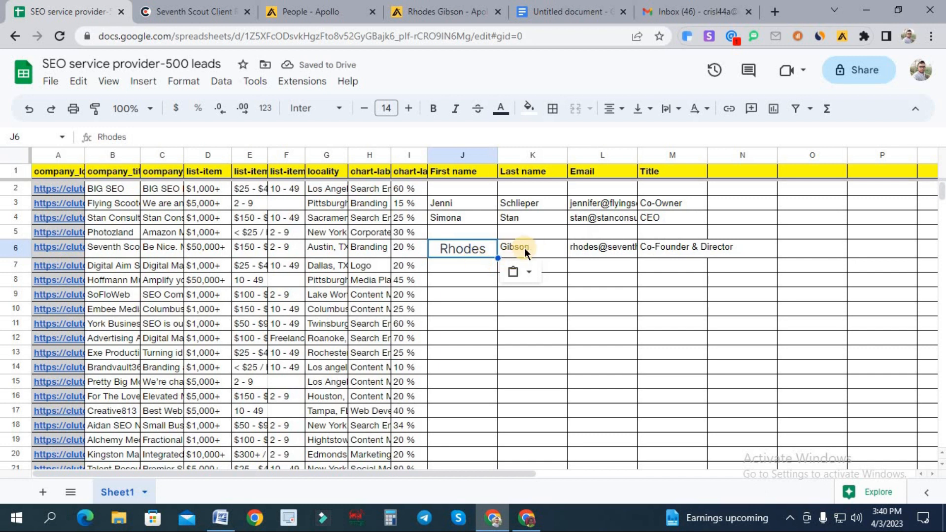
- Reduce the font size of the pasted first name in J6 by three steps
click(359, 108)
click(359, 108)
click(359, 108)
click(460, 292)
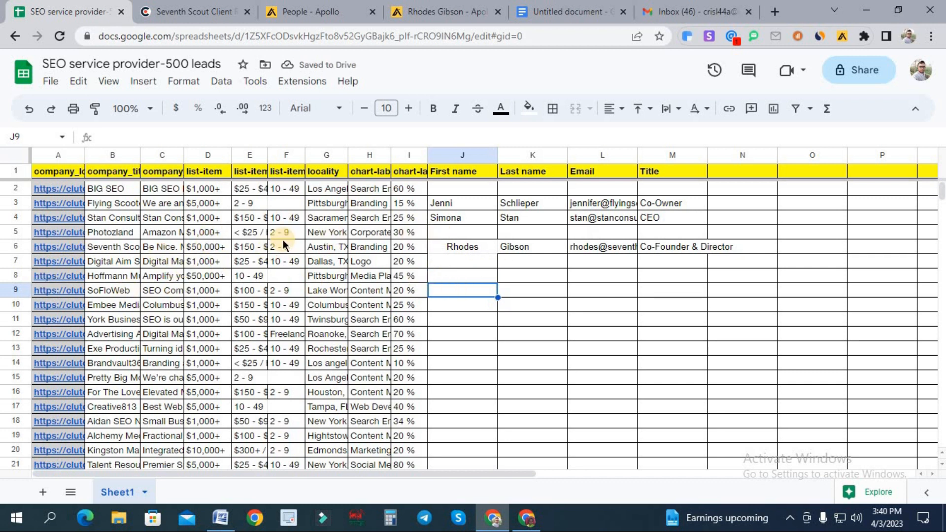
- Open the Clutch profile of Digital Aim Solutions from row 7 of the sheet and copy the company's website link
scroll(285, 244, down, 1)
click(75, 233)
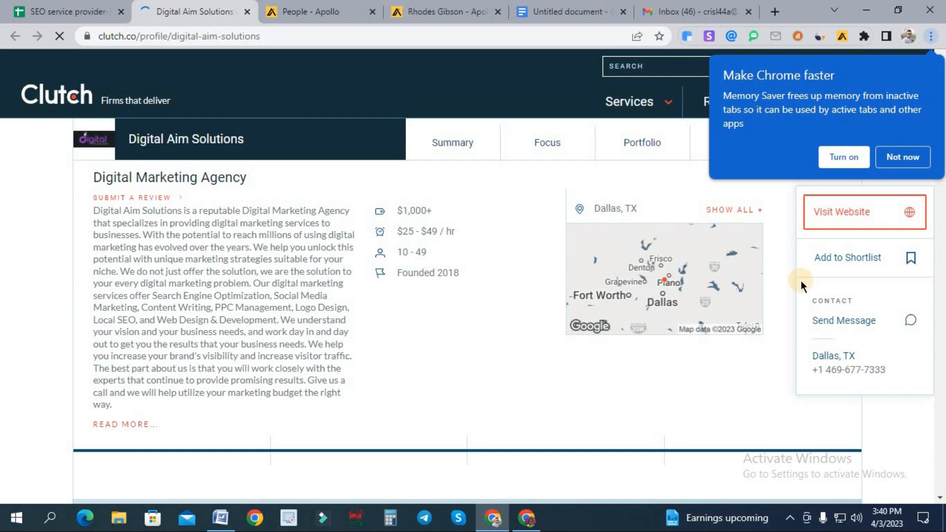
right_click(829, 210)
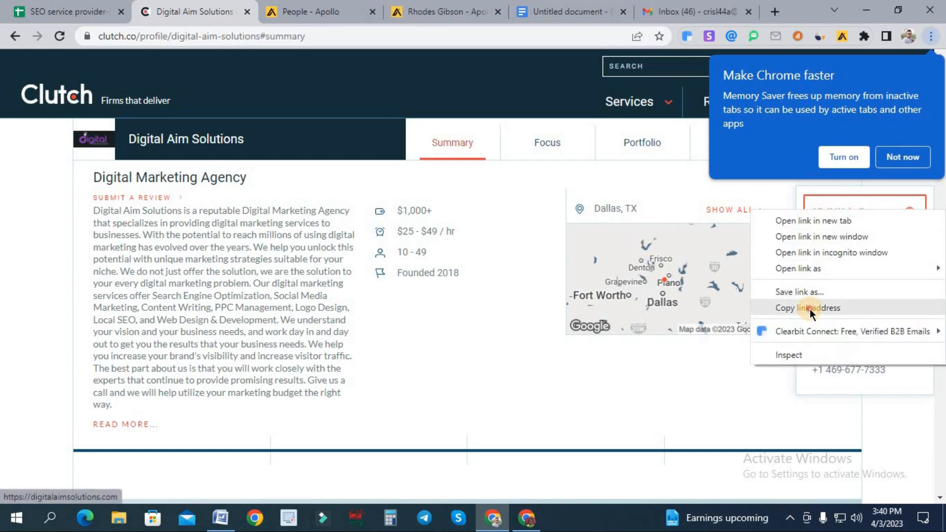
click(809, 309)
- Filter the Apollo people search by the company Digital Aim Solutions using the copied link, and close the previous contact's page
key(ctrl+Tab)
click(165, 317)
key(ctrl+v)
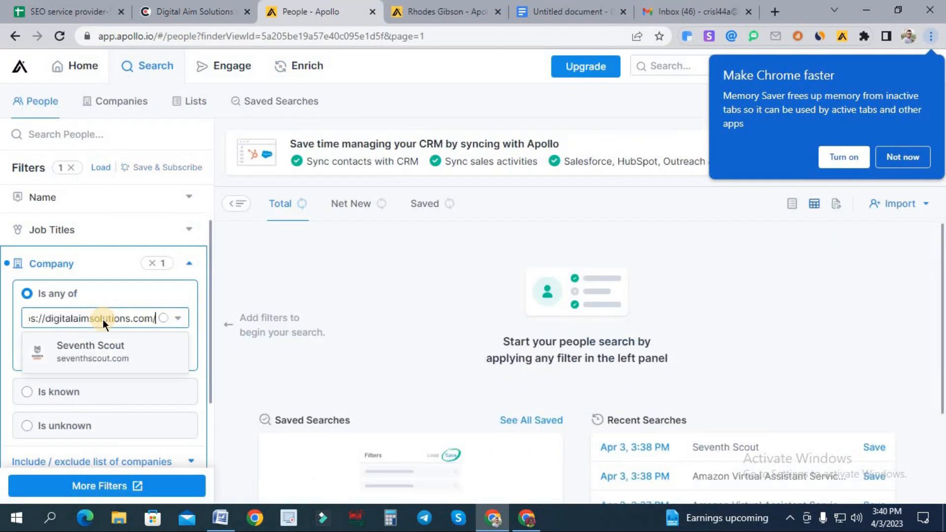
click(91, 352)
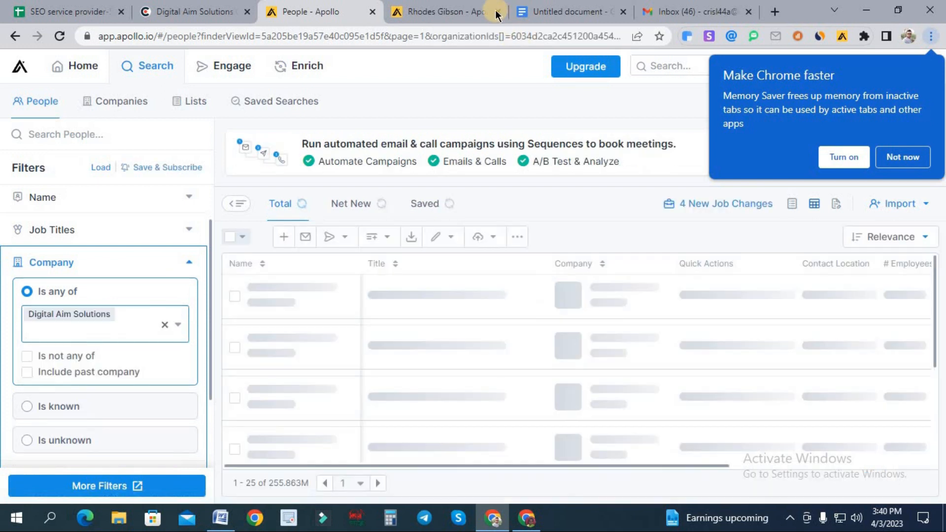
click(497, 13)
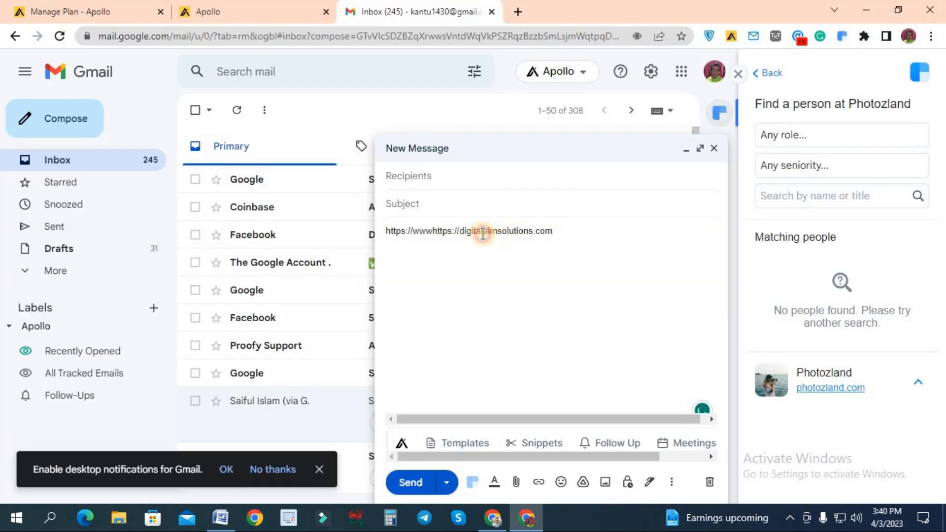
- In the Gmail draft of the other browser window, copy the domain digitalaimsolutions.com from the pasted link
drag(483, 234, 466, 234)
right_click(486, 231)
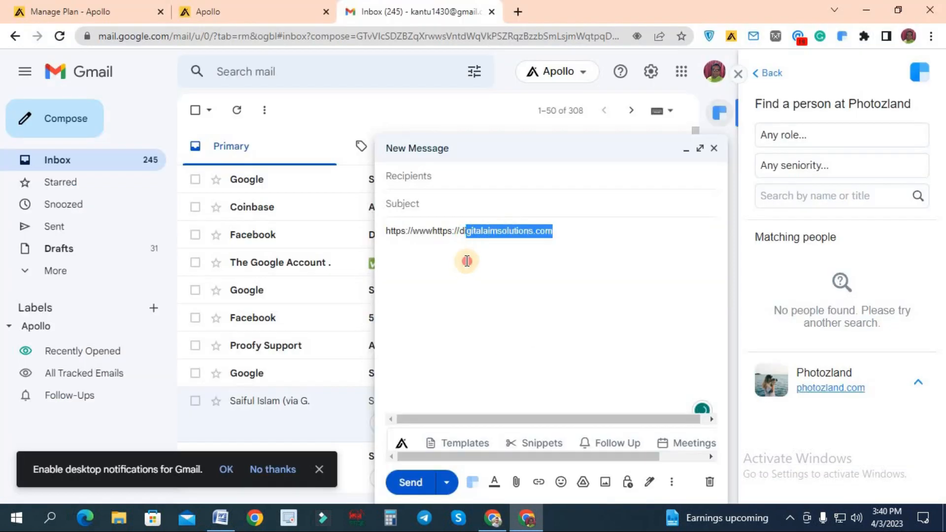
drag(555, 231, 459, 230)
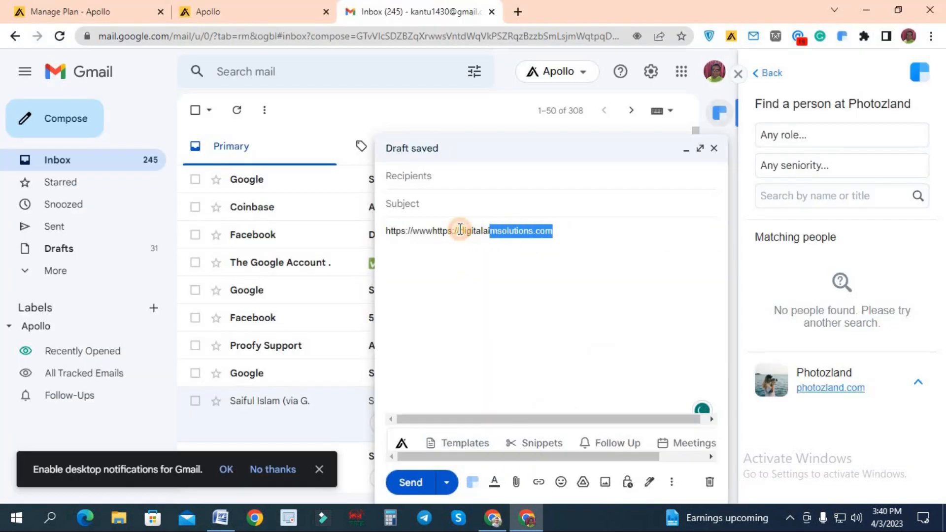
right_click(475, 232)
click(516, 284)
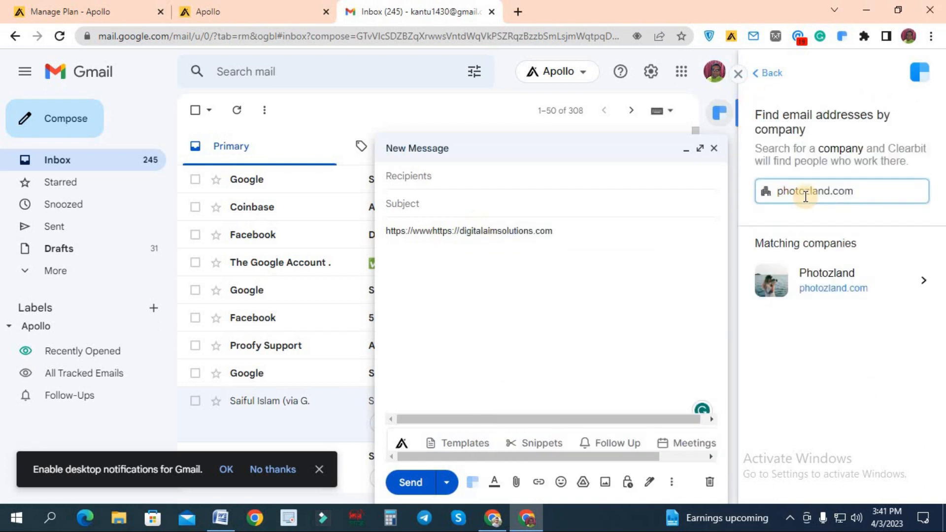
- Search Clearbit Connect for digitalaimsolutions.com, reveal the project manager's email with one credit and copy it
double_click(809, 191)
right_click(871, 238)
click(882, 262)
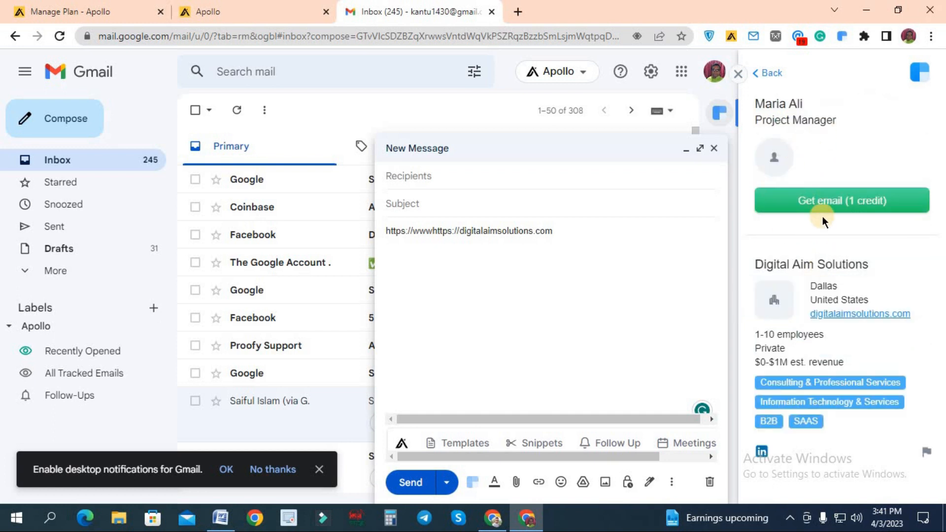
click(810, 202)
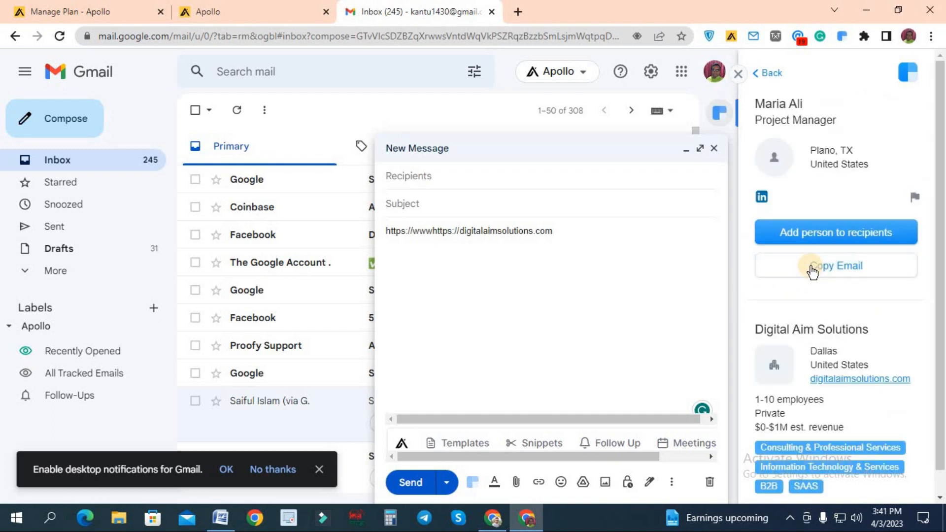
click(810, 266)
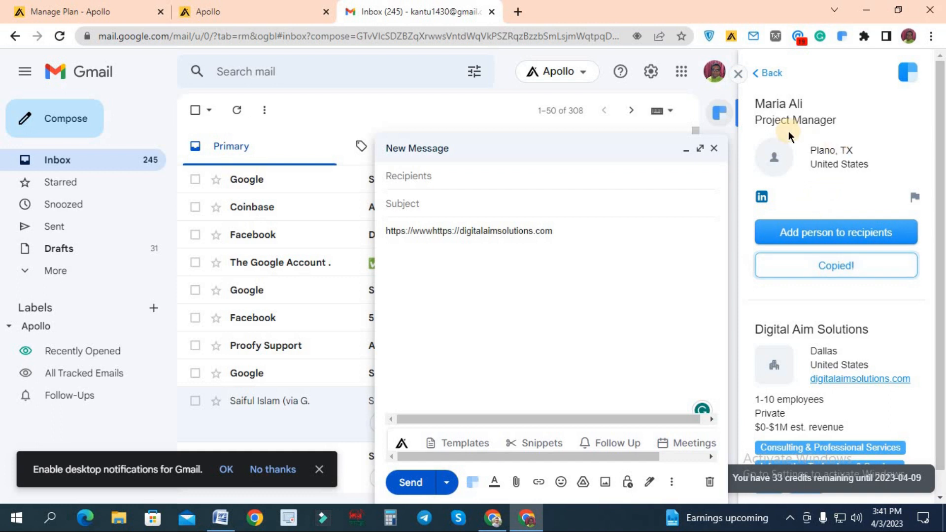
- Copy the title Project Manager from the Clearbit Connect profile and copy the contact's email again
drag(755, 120, 824, 122)
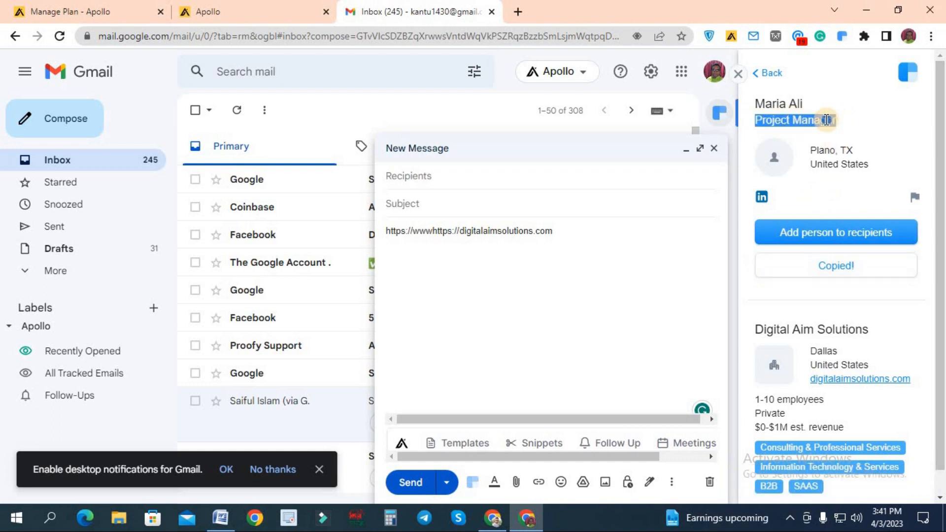
right_click(813, 129)
click(815, 269)
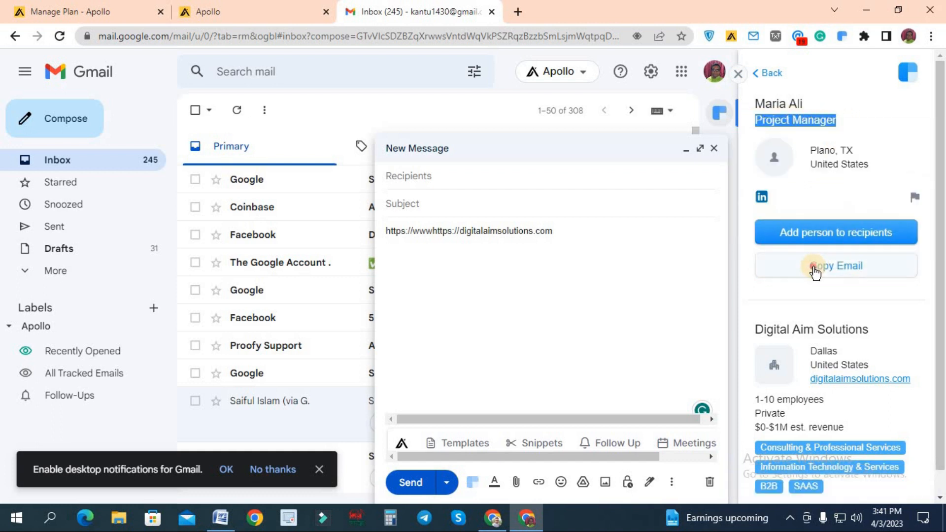
- Copy the project manager's last name and first name separately from the Clearbit Connect profile
double_click(794, 103)
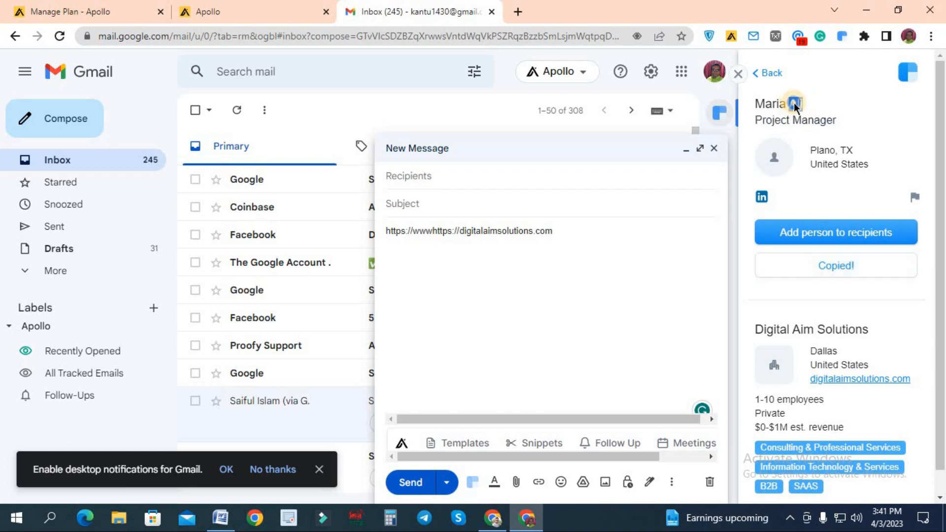
right_click(789, 104)
click(758, 105)
double_click(779, 109)
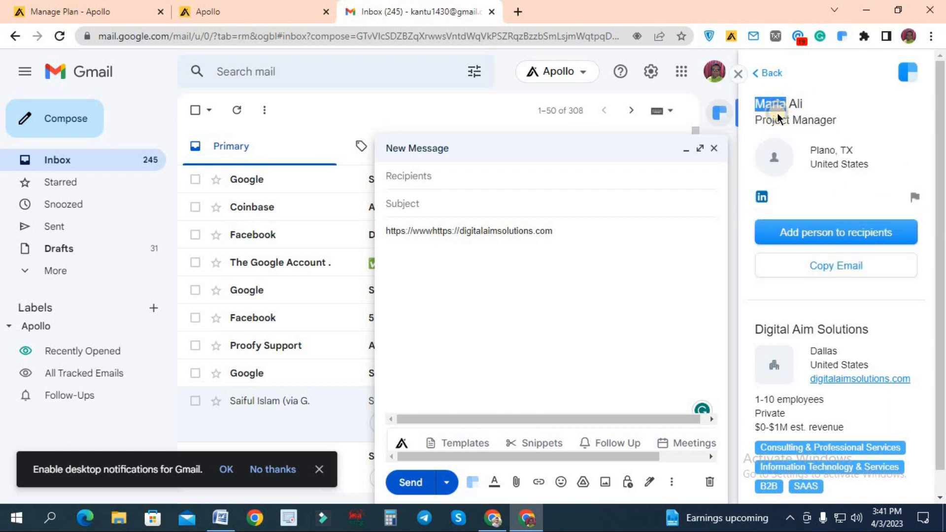
right_click(776, 105)
click(774, 116)
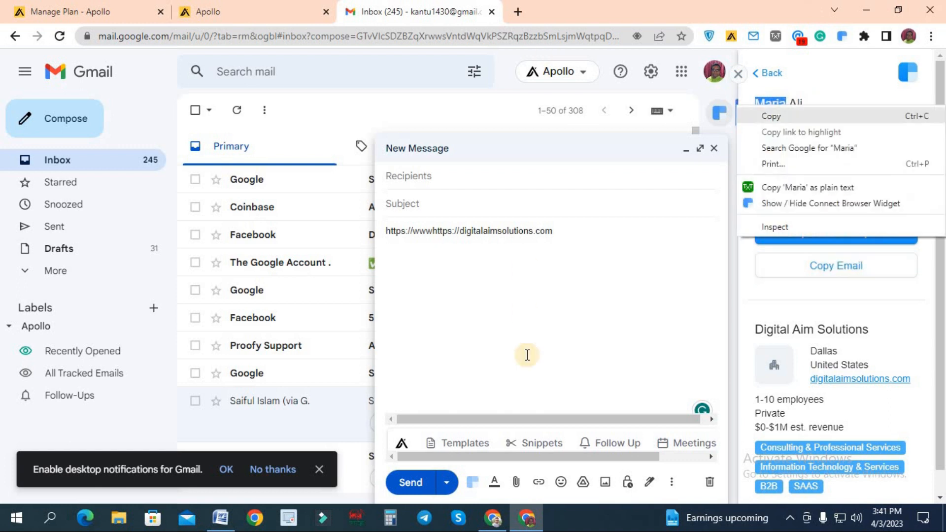
- Return to the leads sheet, dismiss the Memory Saver notice and paste the project manager's first name into cell J7
click(490, 523)
key(ctrl+1)
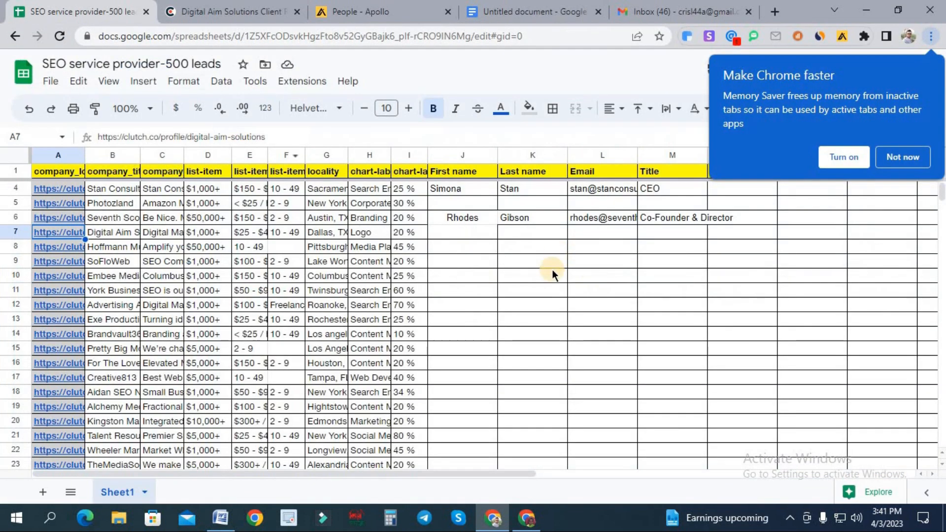
click(903, 157)
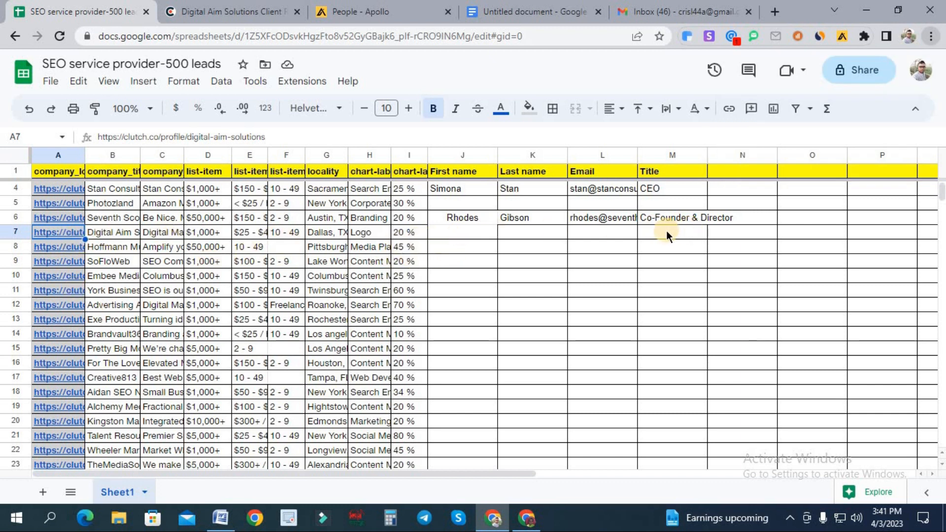
click(461, 233)
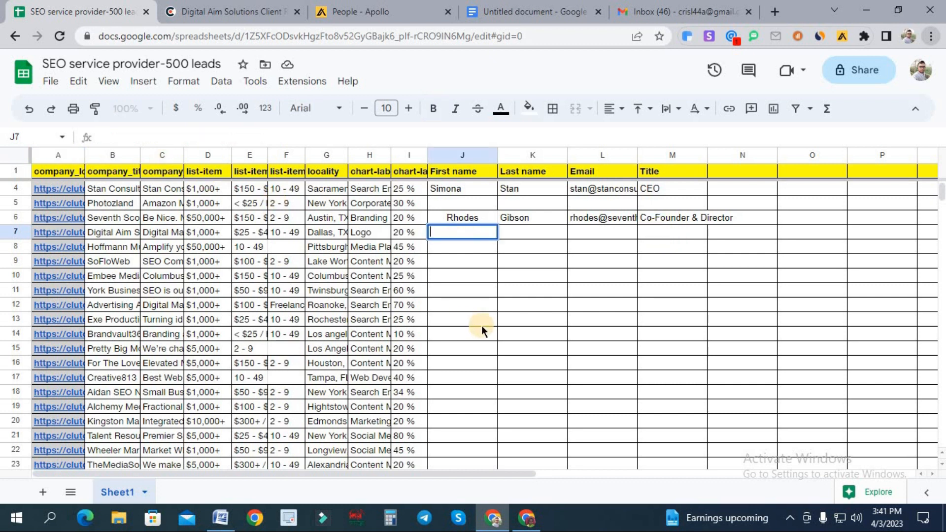
key(super+v)
key(Return)
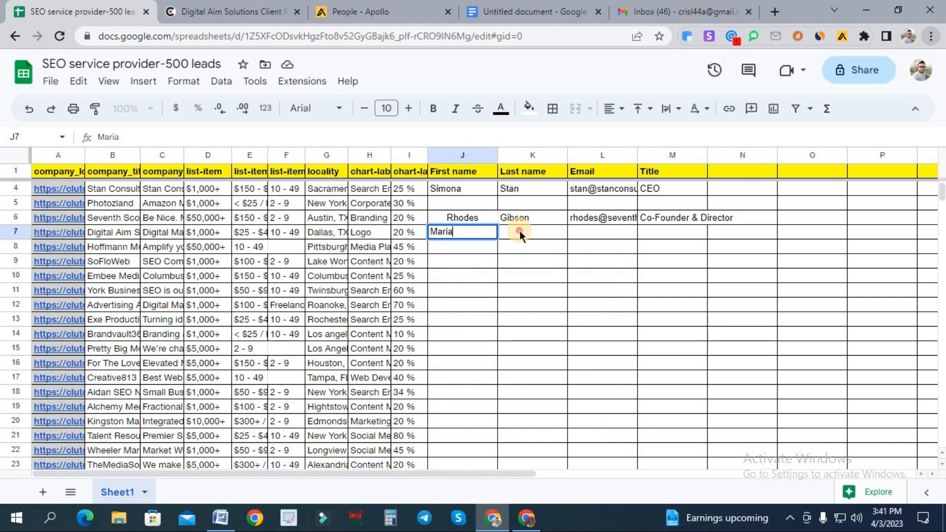
- Paste the project manager's last name from the clipboard history into the Last name cell K7
double_click(519, 230)
key(super+v)
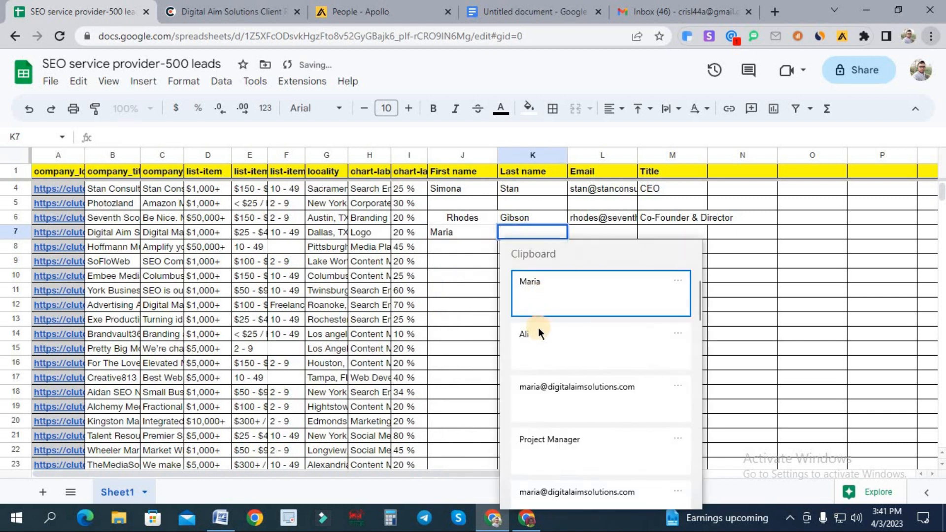
key(Down)
key(Return)
- Paste the project manager's email from the clipboard history into the Email cell L7
click(589, 234)
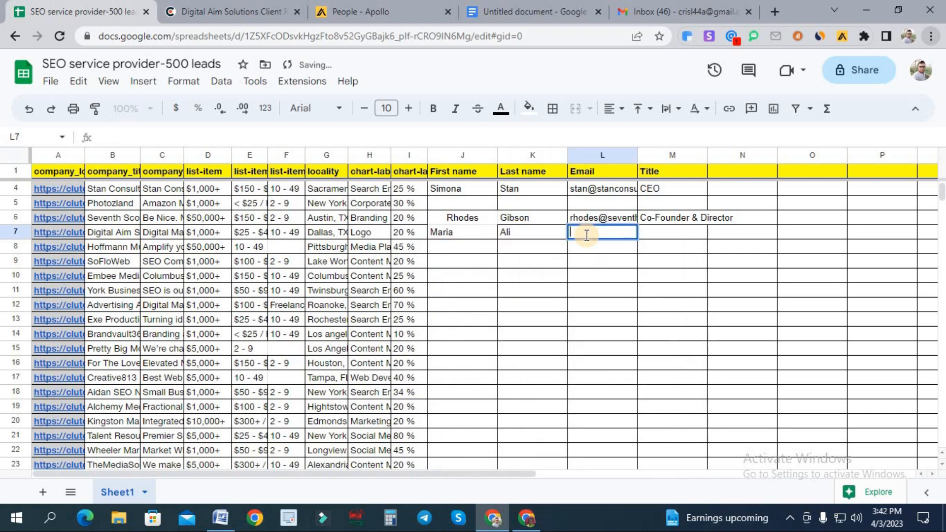
double_click(587, 233)
key(super+v)
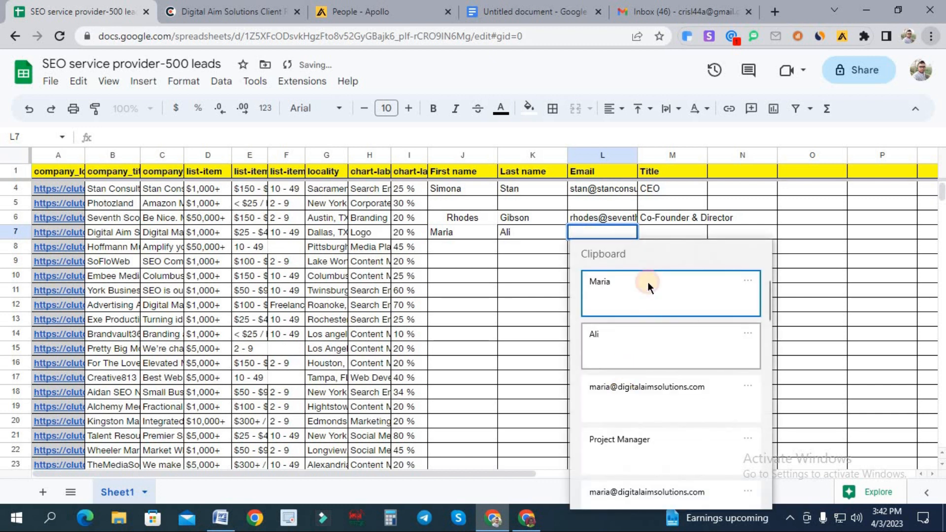
key(Down)
key(Down)
key(Return)
- Paste the title Project Manager from the clipboard history into the Title cell M7
click(669, 237)
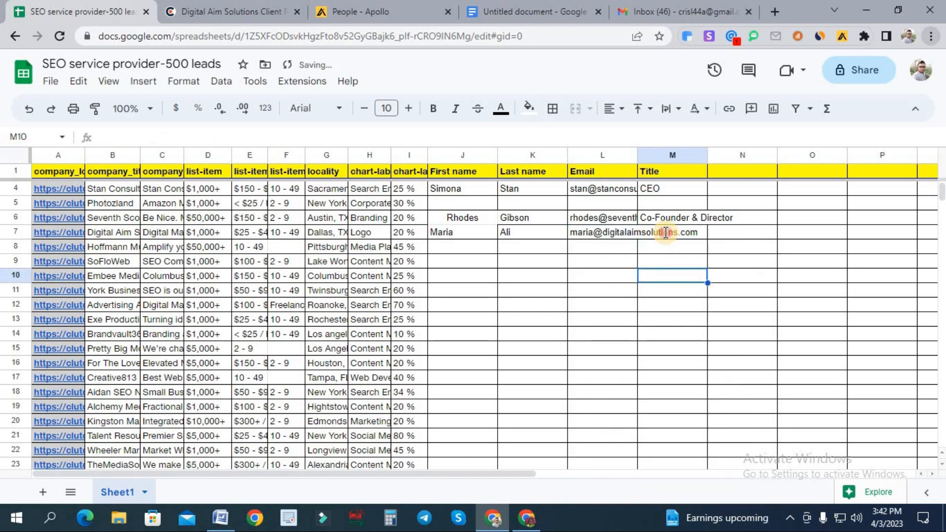
double_click(665, 232)
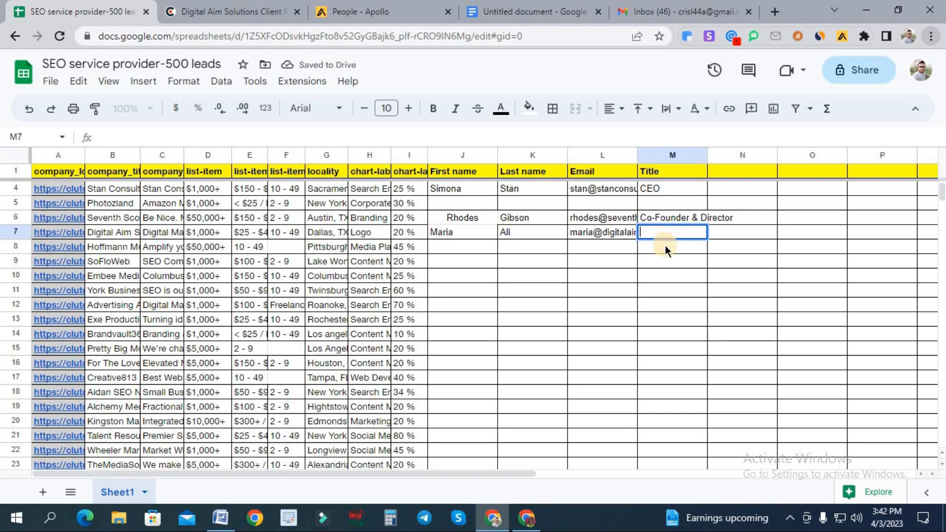
key(super+v)
click(702, 439)
key(Return)
key(Return)
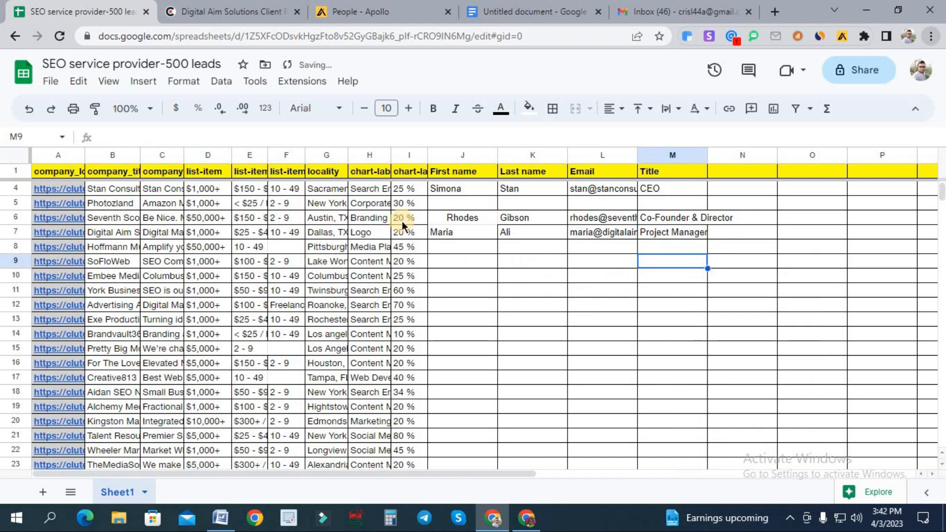
- Check the Digital Aim Solutions people results in Apollo and the Clearbit Connect start page in Gmail
click(359, 12)
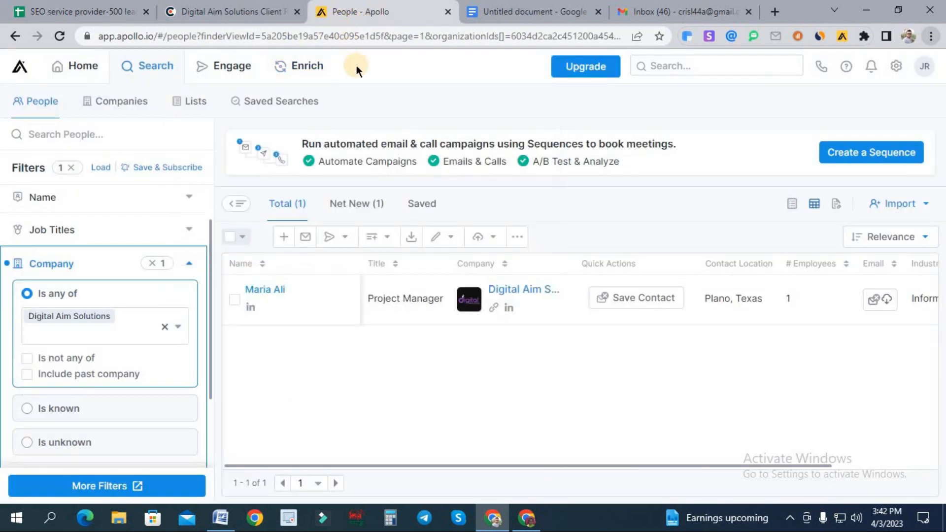
click(714, 100)
click(685, 11)
click(758, 70)
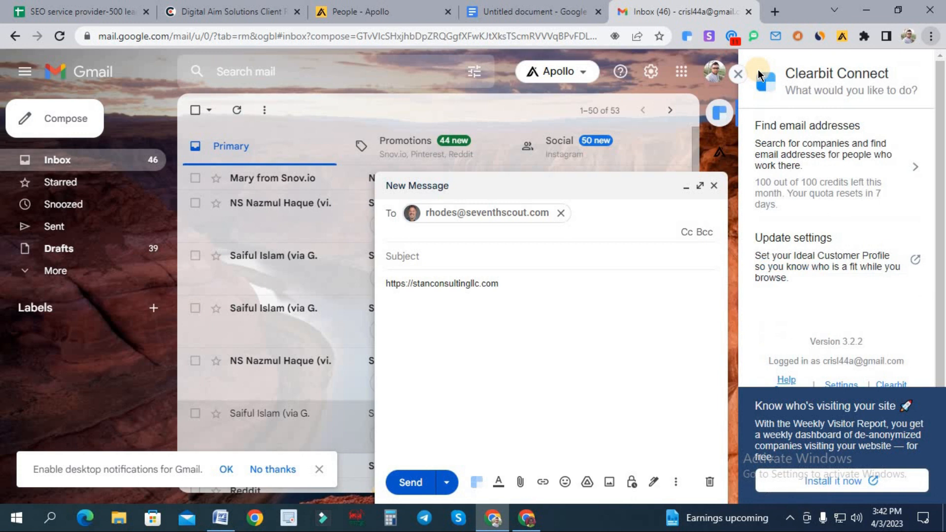
click(264, 4)
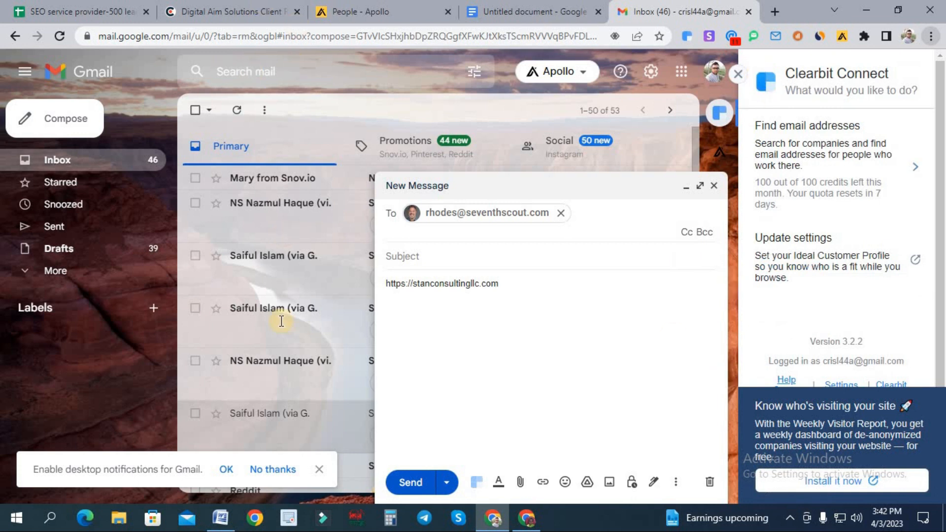
key(ctrl+Tab)
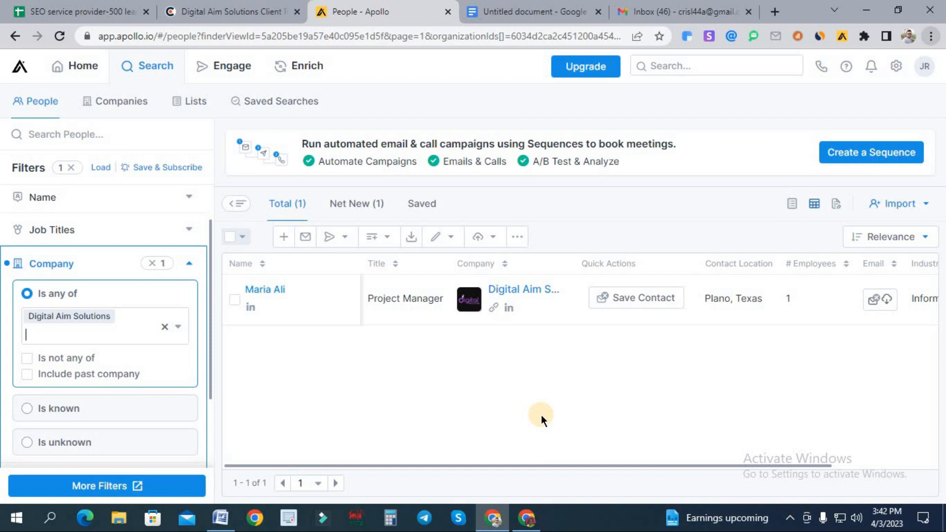
- Look over the filled and empty lead rows in the sheet, and return to the Apollo people search
key(ctrl+shift+Tab)
key(ctrl+shift+Tab)
scroll(493, 378, down, 4)
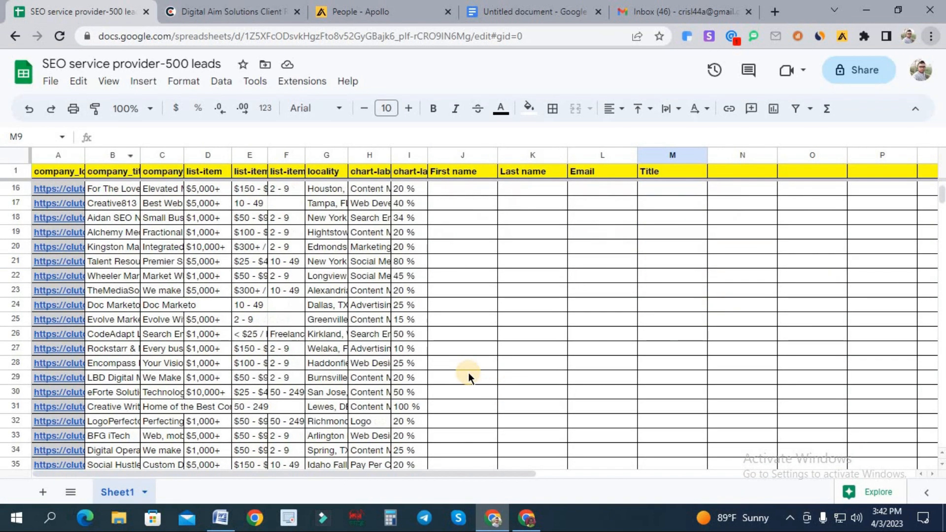
scroll(468, 344, up, 5)
scroll(458, 386, down, 5)
scroll(461, 373, up, 5)
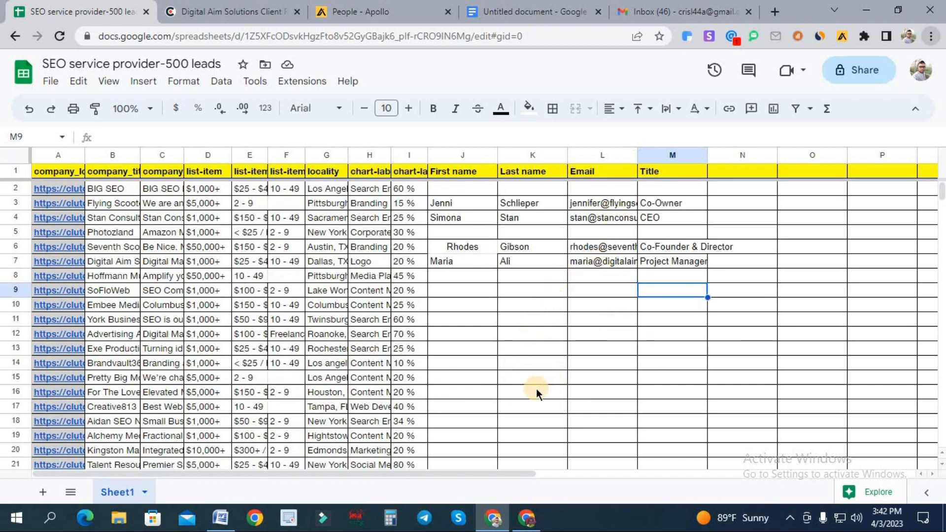
click(411, 12)
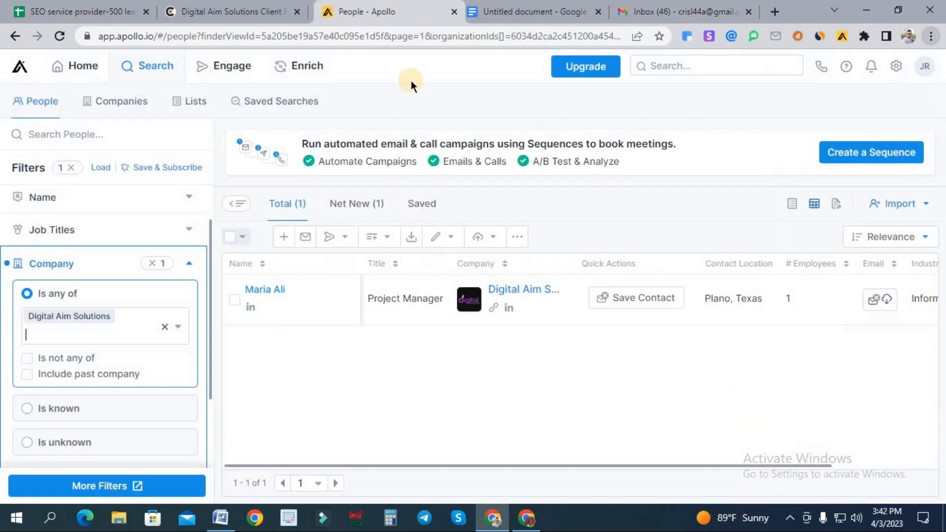